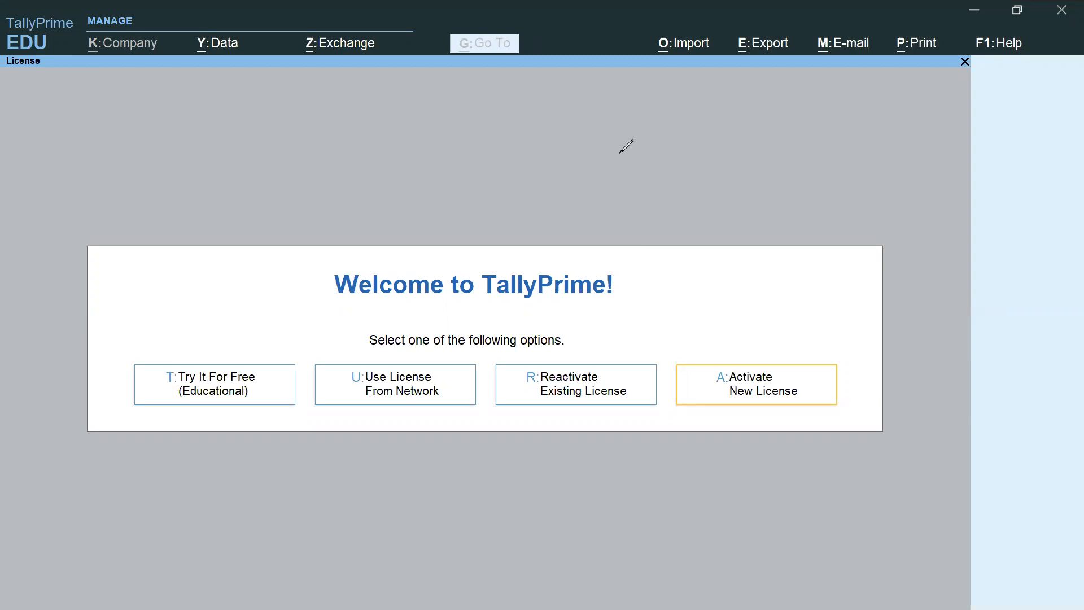
pyautogui.moveTo(281, 254)
pyautogui.mouseDown()
pyautogui.moveTo(751, 311)
pyautogui.moveTo(677, 314)
pyautogui.mouseUp()
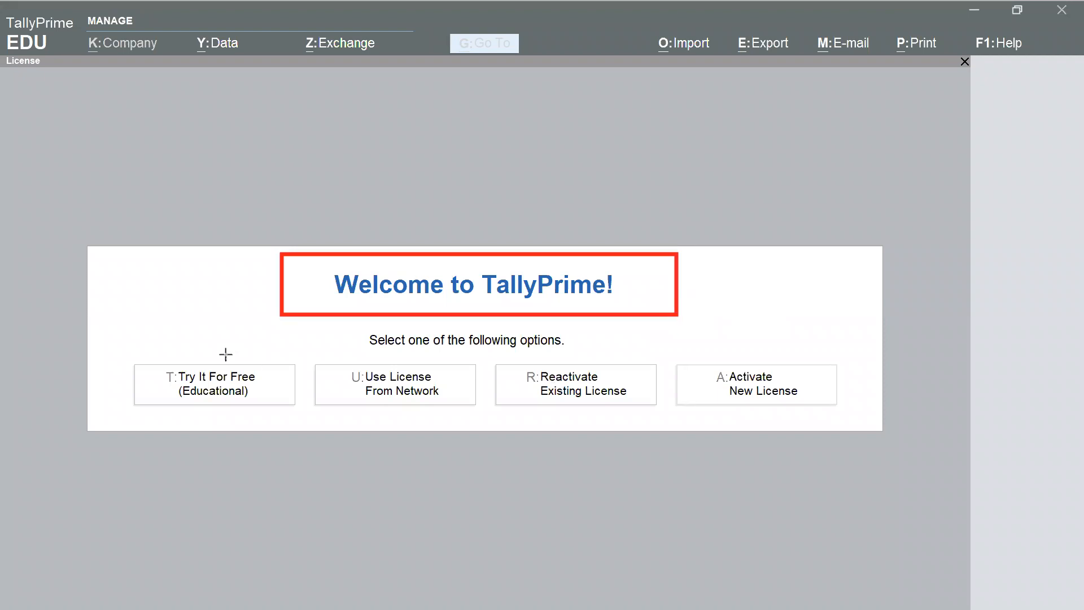
pyautogui.moveTo(117, 352)
pyautogui.mouseDown()
pyautogui.moveTo(288, 427)
pyautogui.moveTo(305, 417)
pyautogui.mouseUp()
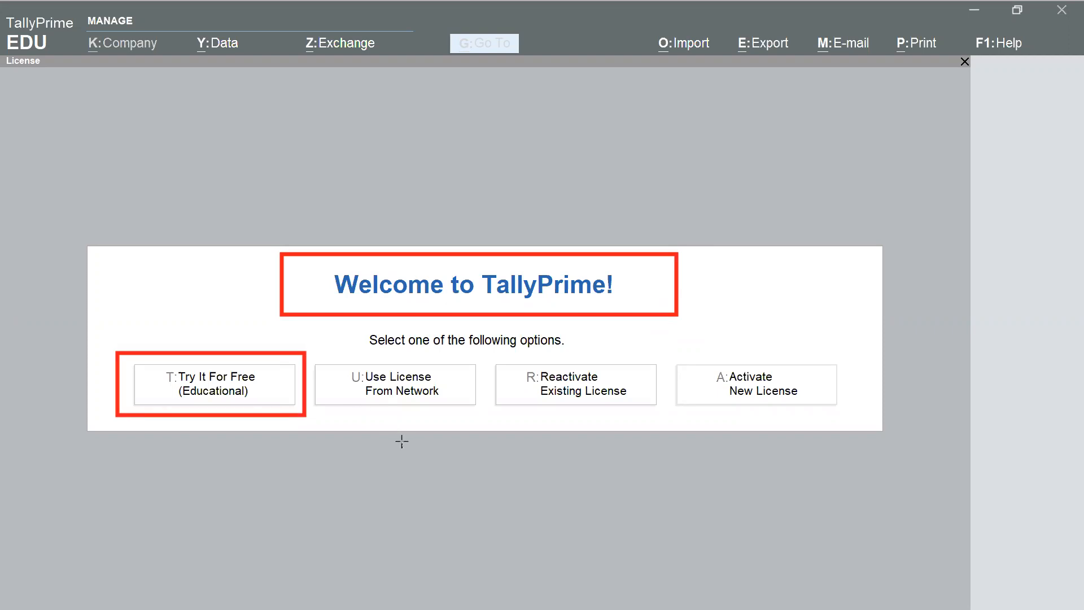
pyautogui.moveTo(307, 352); pyautogui.dragTo(484, 417)
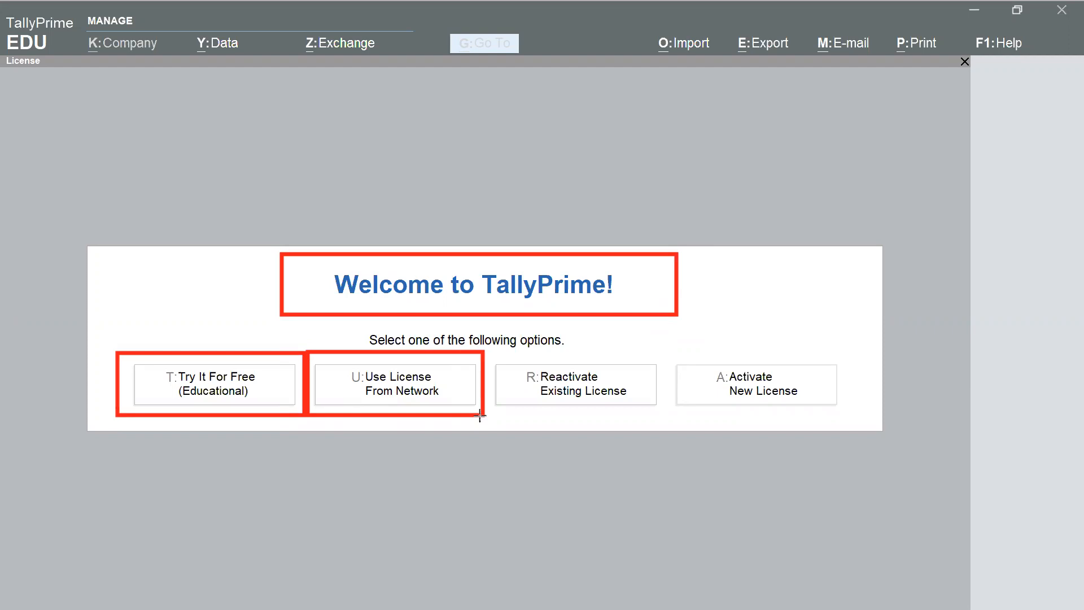
pyautogui.moveTo(124, 355); pyautogui.dragTo(301, 411)
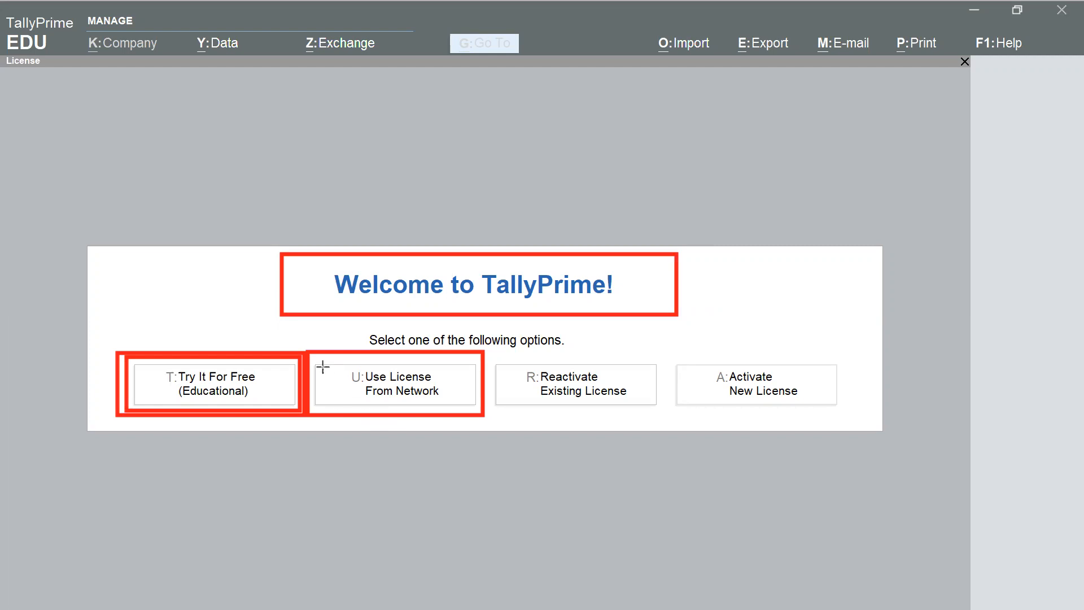
pyautogui.moveTo(314, 359); pyautogui.dragTo(478, 409)
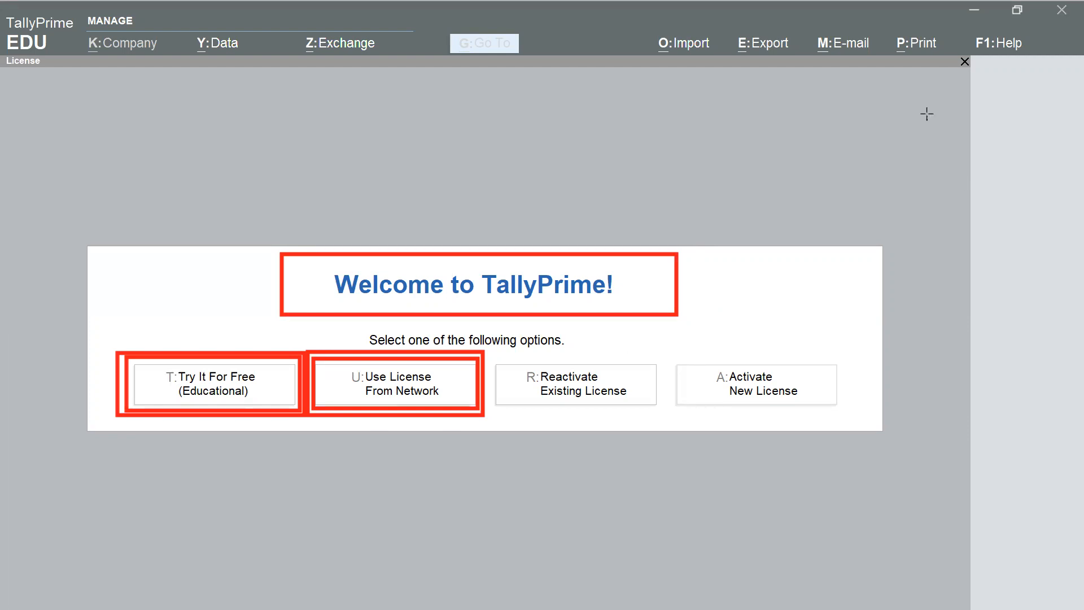
pyautogui.press('Escape')
pyautogui.click(799, 325)
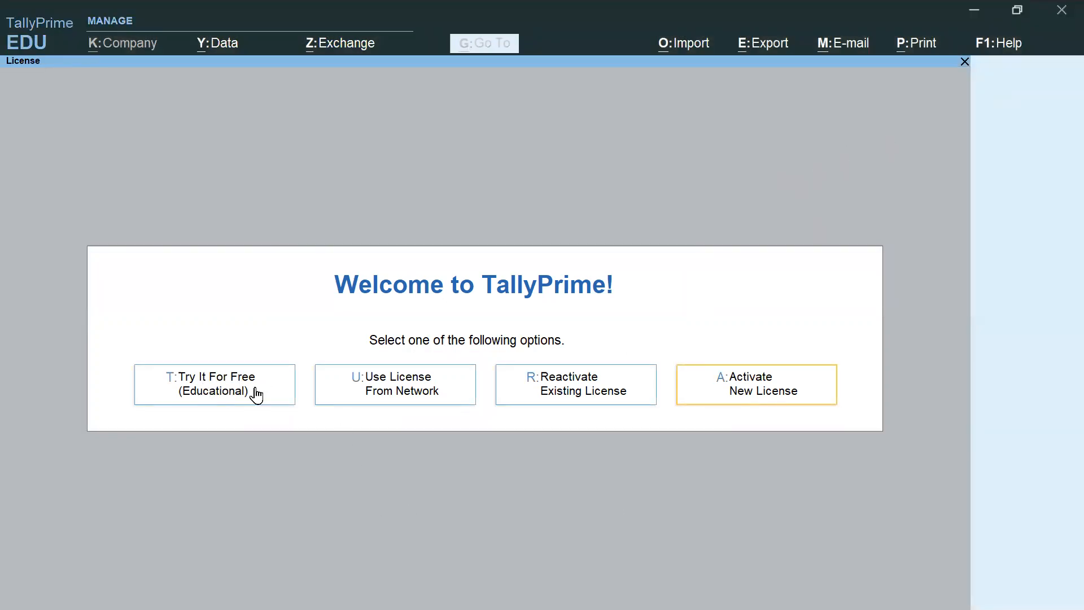
# Step: Start TallyPrime in free educational mode and show the Select Company list of five companies
pyautogui.click(221, 397)
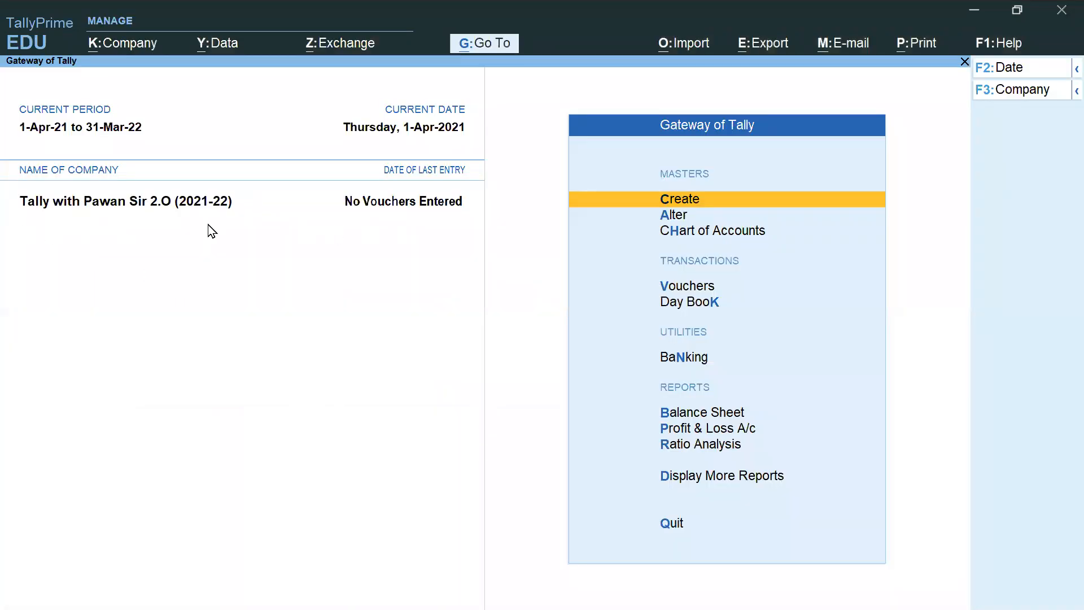
pyautogui.click(124, 50)
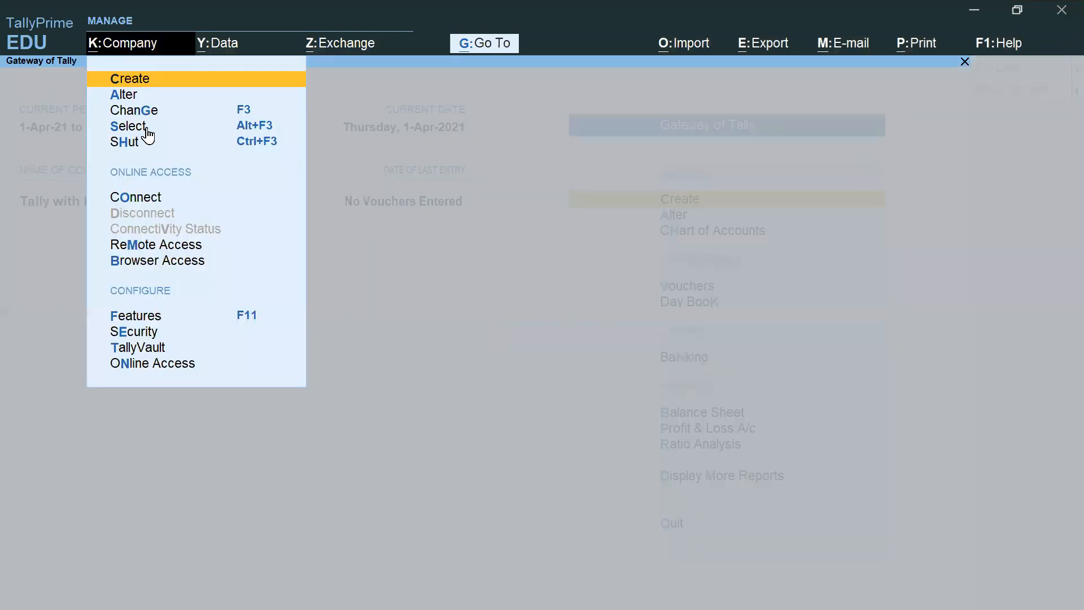
pyautogui.click(133, 141)
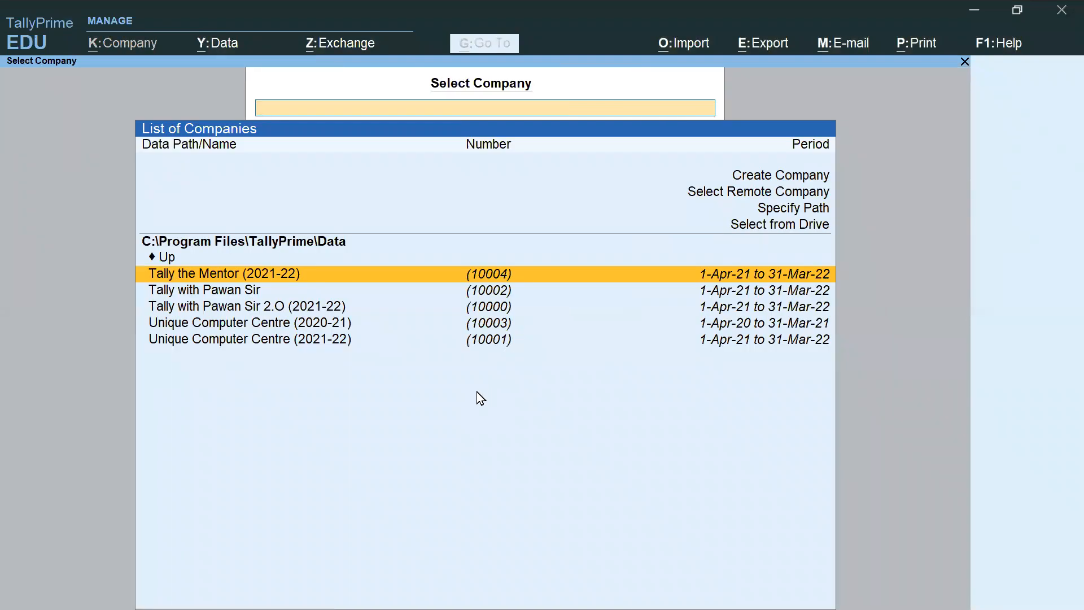
pyautogui.hotkey('alt', 'Tab')
pyautogui.hotkey('alt', 'Tab')
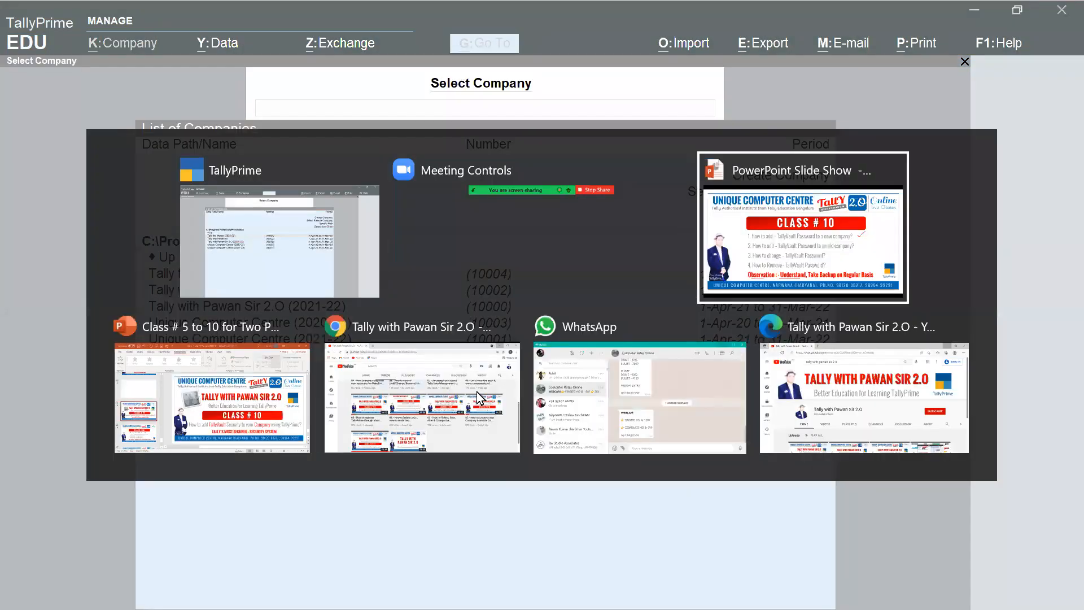
# Step: Underline 'TallyVault Password', 'new company' and 'old company' on the Class # 10 slide
pyautogui.moveTo(415, 295); pyautogui.dragTo(572, 302)
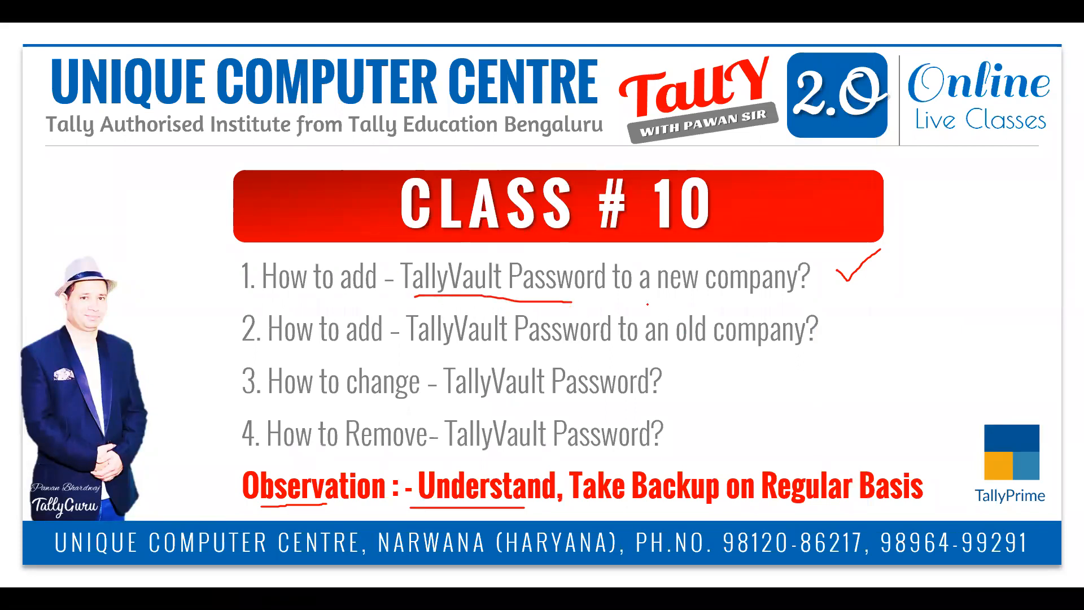
pyautogui.moveTo(646, 301); pyautogui.dragTo(789, 302)
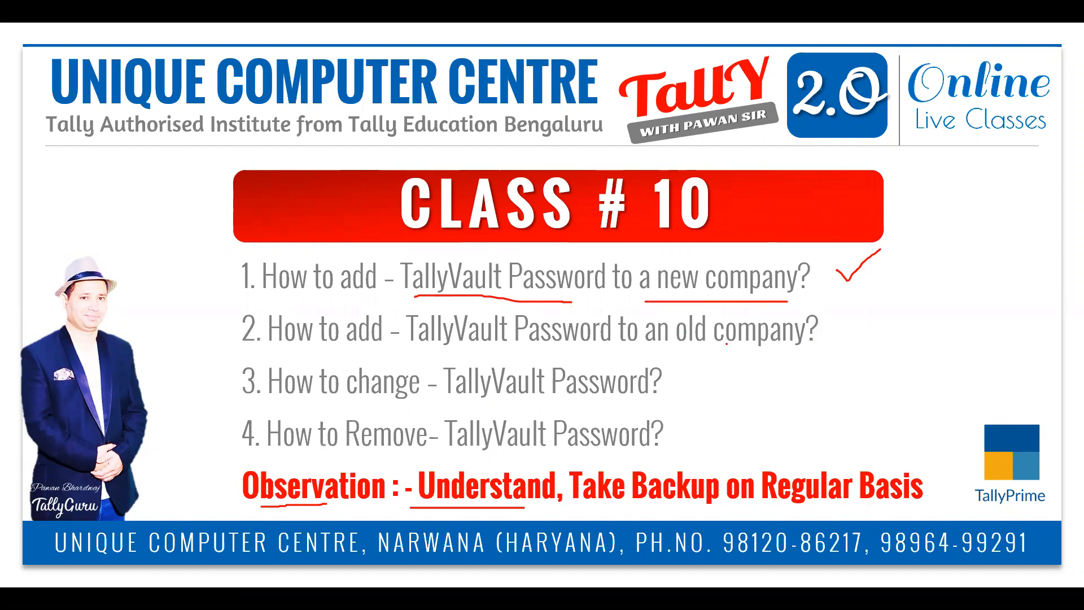
pyautogui.moveTo(633, 350); pyautogui.dragTo(836, 362)
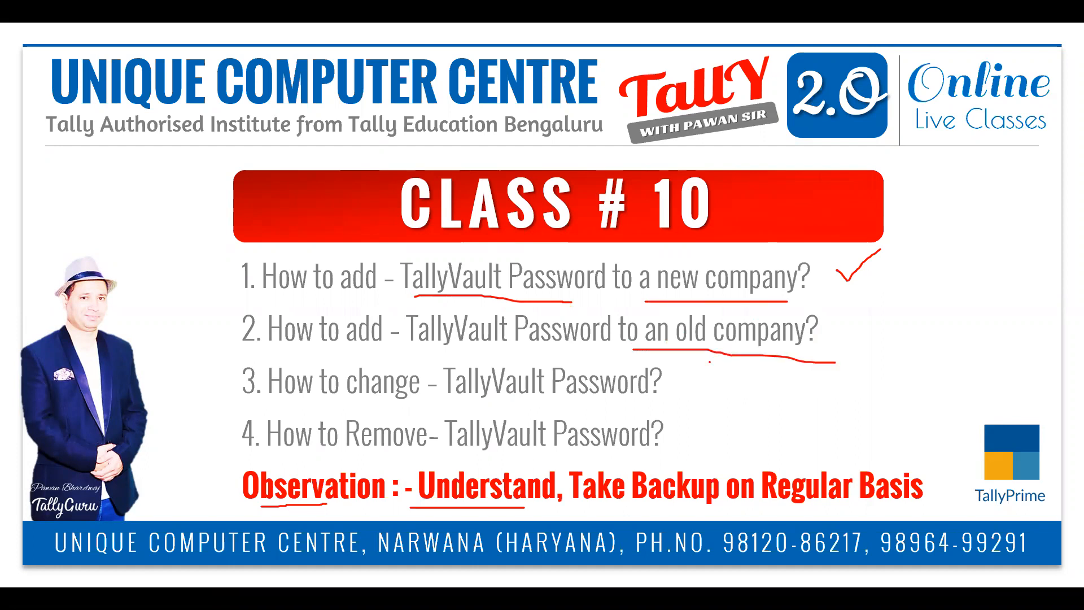
pyautogui.hotkey('alt', 'Tab')
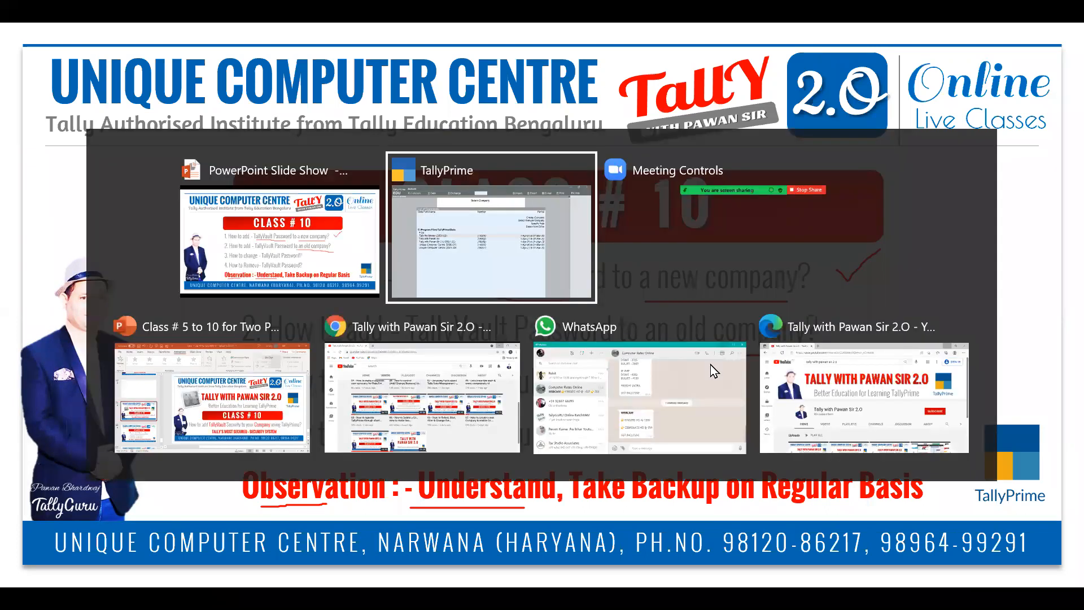
pyautogui.press('Up')
pyautogui.press('Up')
pyautogui.press('Up')
pyautogui.press('Up')
pyautogui.press('Up')
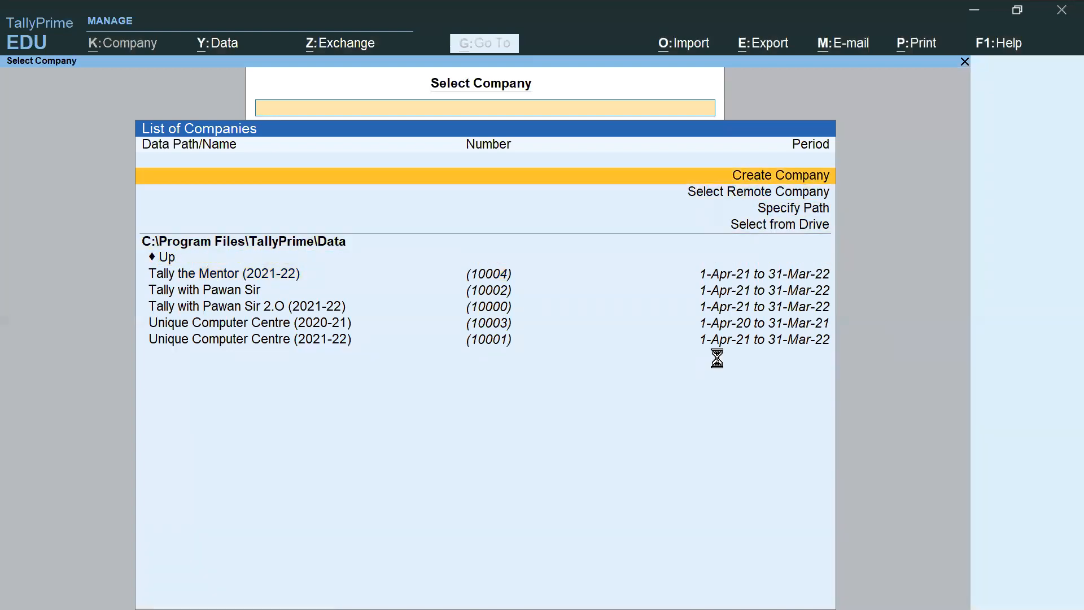
# Step: Create the company 'Tally Vault Password Old Co.' with Haryana as its state
pyautogui.press('Return')
pyautogui.write('T')
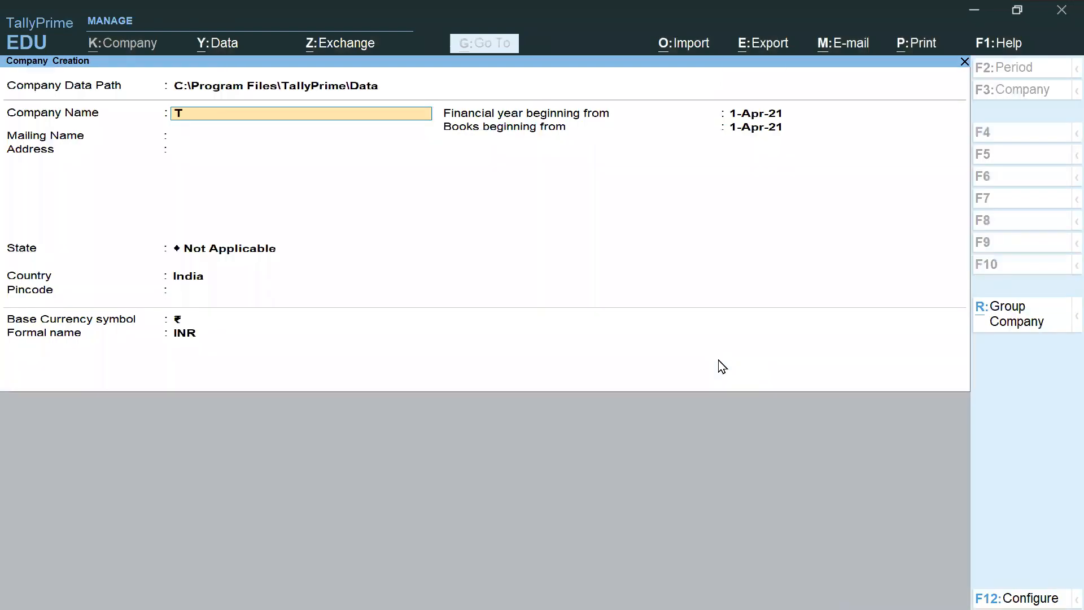
pyautogui.write('ally Vault Password')
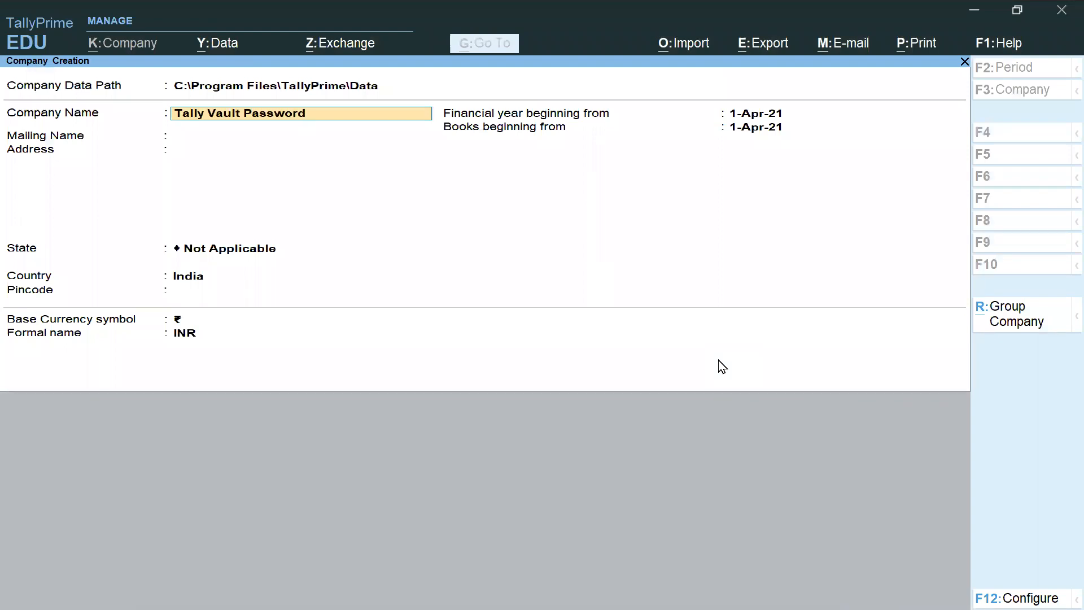
pyautogui.write(' Old Co.')
pyautogui.press('Return')
pyautogui.press('Return')
pyautogui.press('Return')
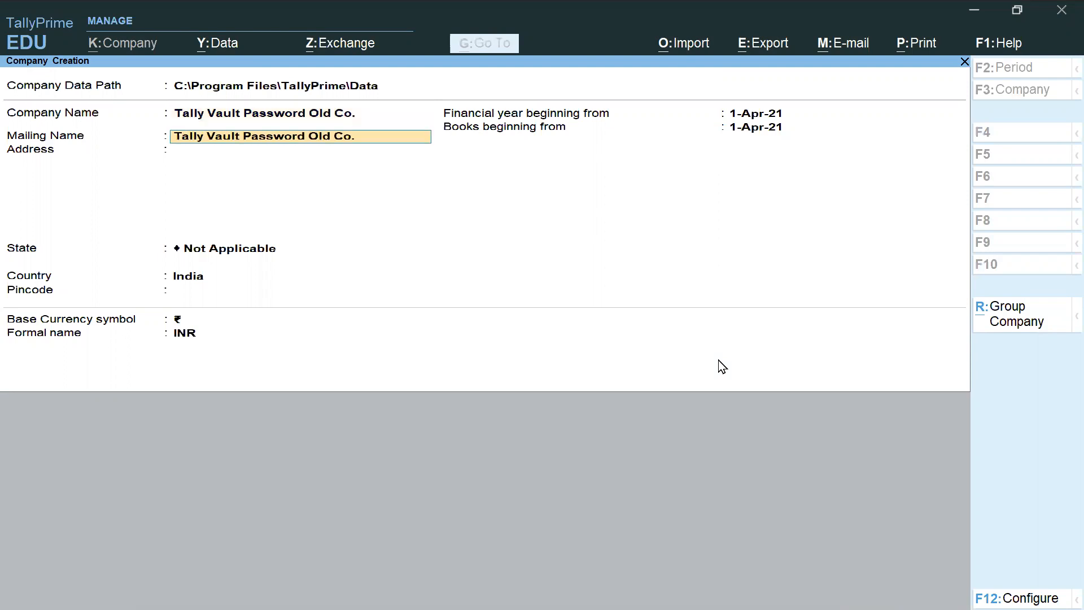
pyautogui.write('har')
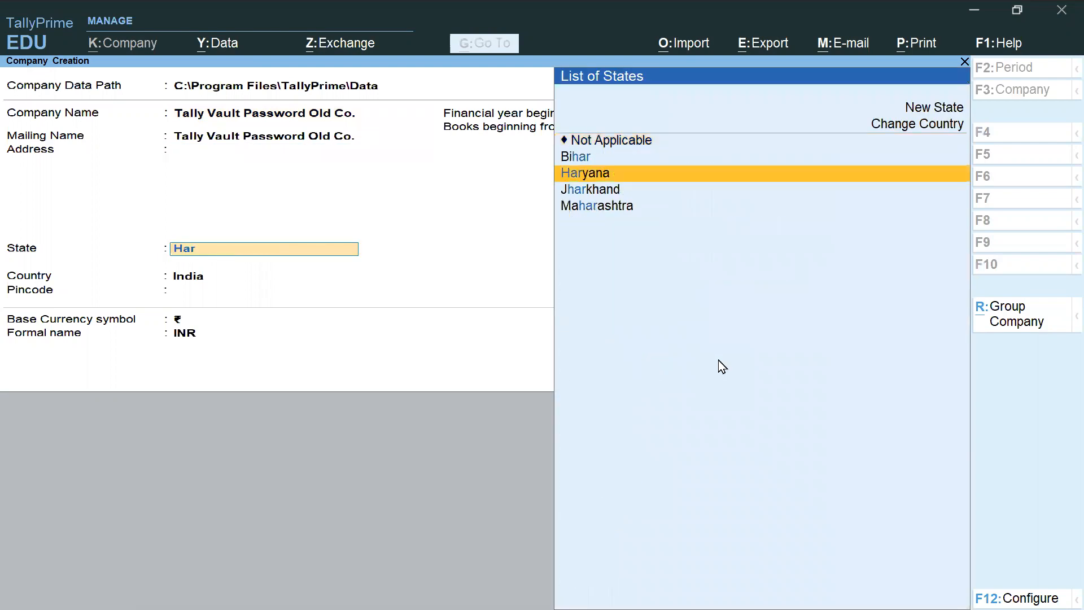
pyautogui.press('Return')
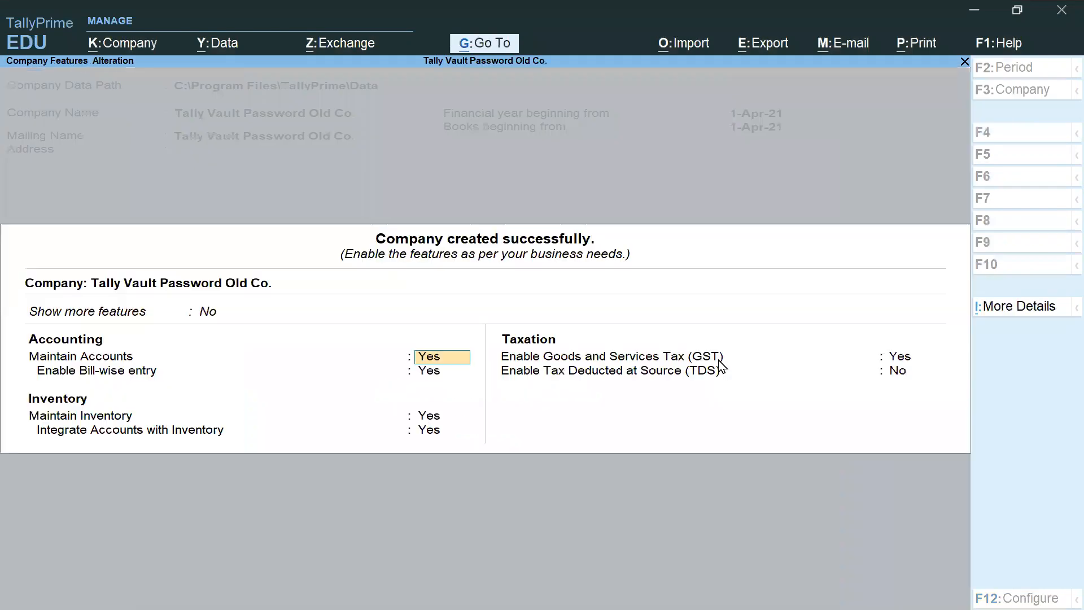
# Step: Set Bill-wise entry, Maintain Inventory and GST to No and accept the company features
pyautogui.press('Return')
pyautogui.write('n')
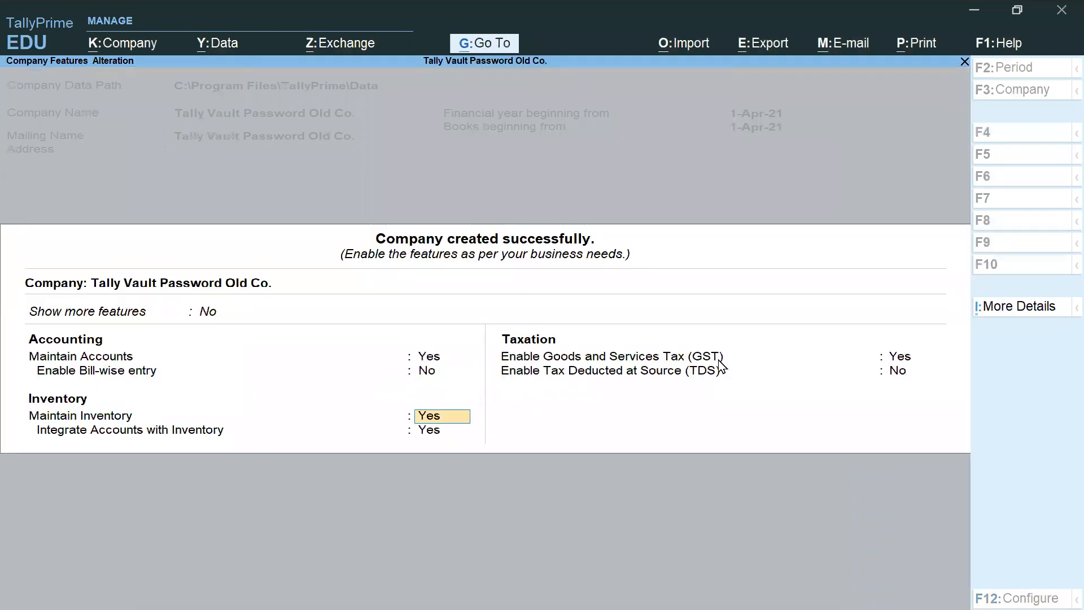
pyautogui.write('nn')
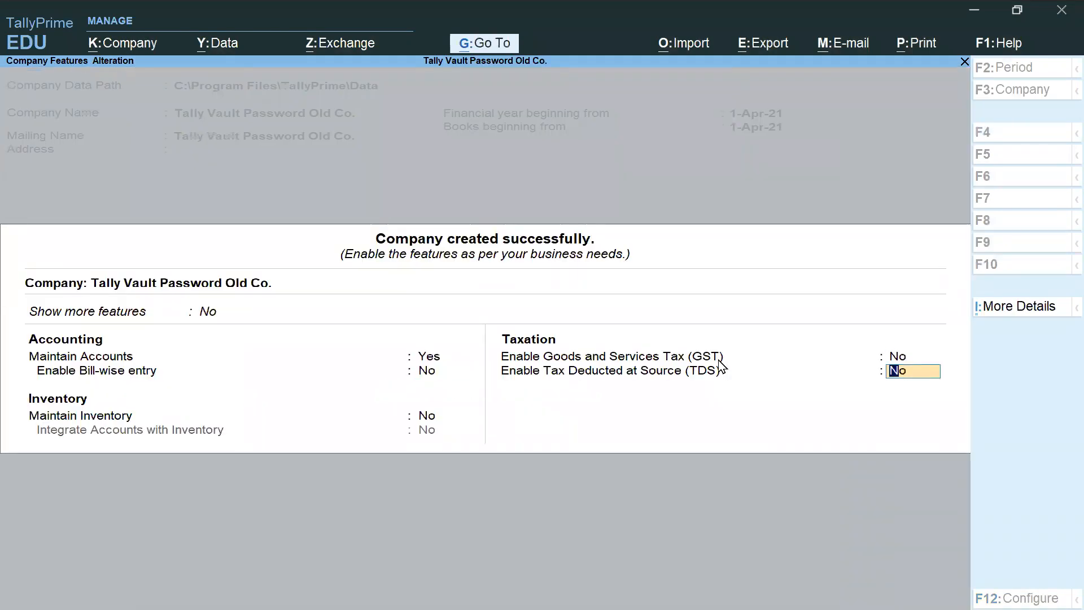
pyautogui.press('Return')
pyautogui.press('Return')
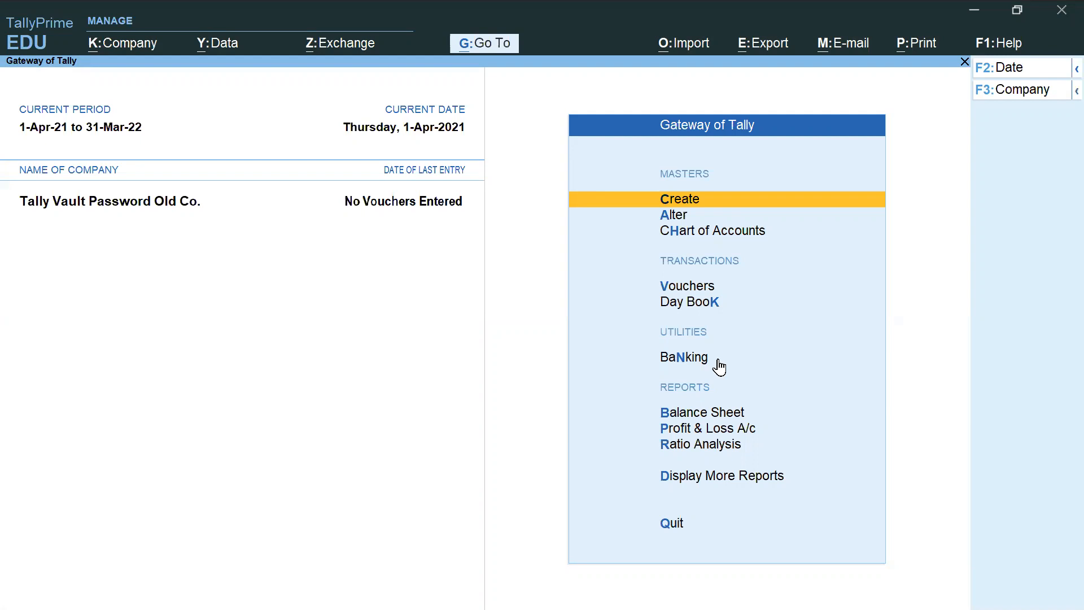
# Step: Bring up the Company menu and mark its TallyVault option with a check
pyautogui.click(126, 50)
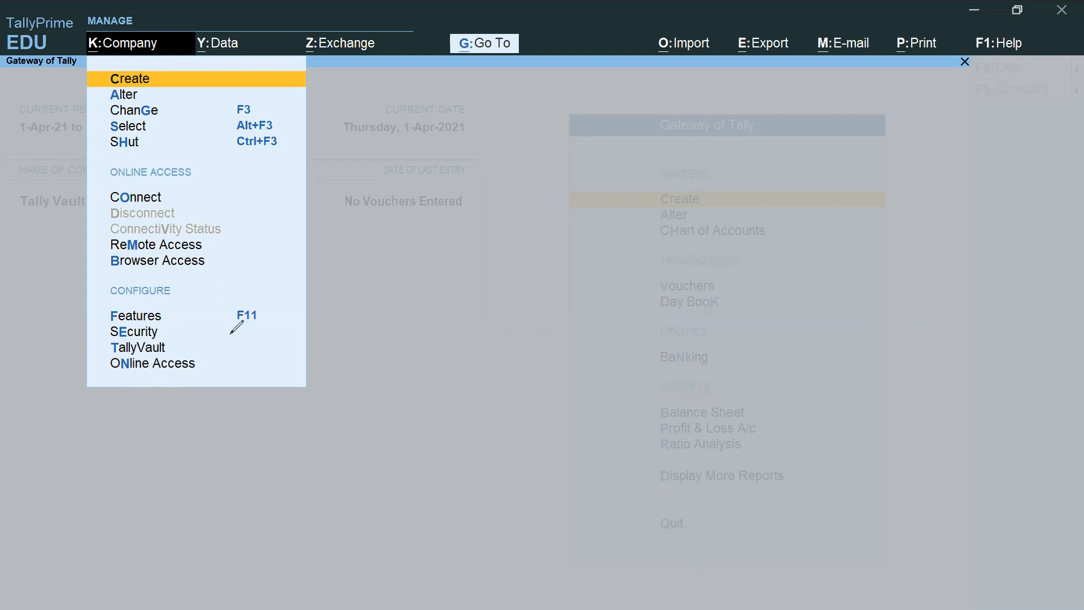
pyautogui.moveTo(173, 339); pyautogui.dragTo(200, 327)
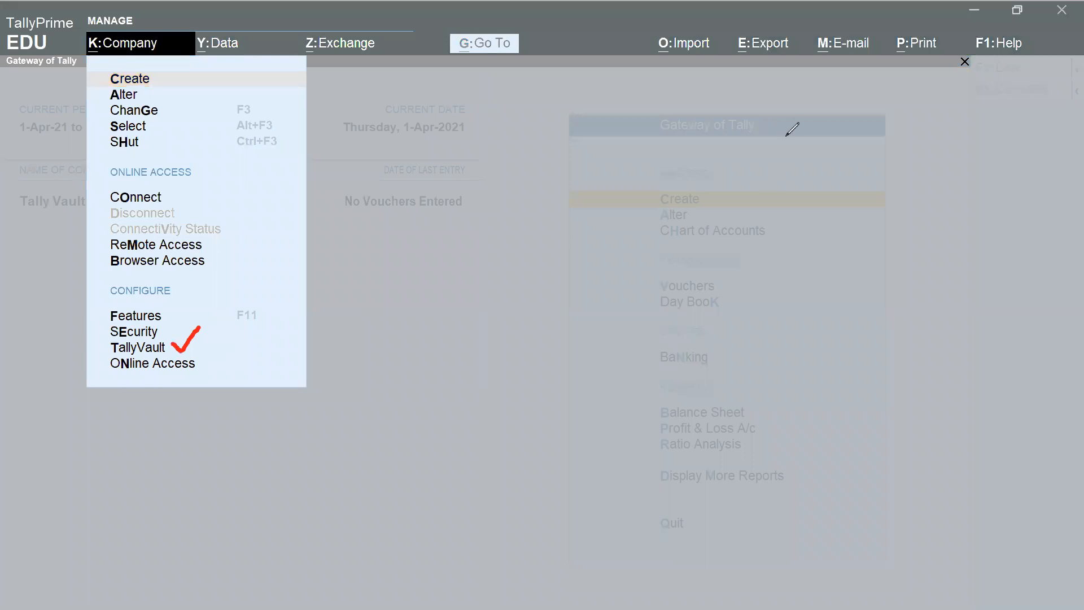
pyautogui.press('Escape')
# Step: Choose TallyVault so Tally Vault Password Old Co. is set as the company to encrypt
pyautogui.click(135, 349)
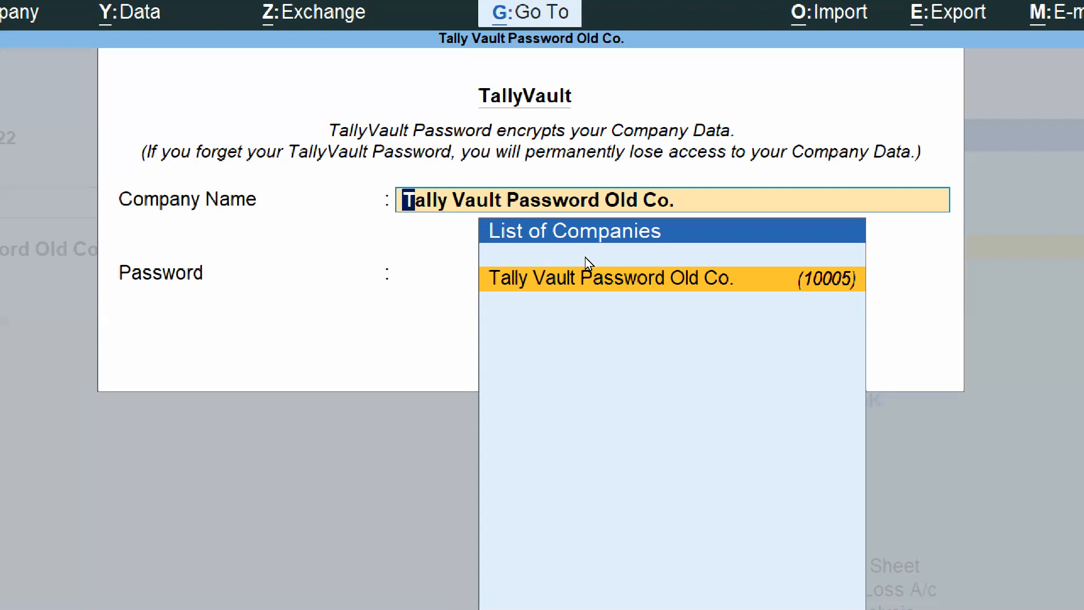
# Step: Enter a TallyVault password for Tally Vault Password Old Co. and retype it to confirm
pyautogui.press('Return')
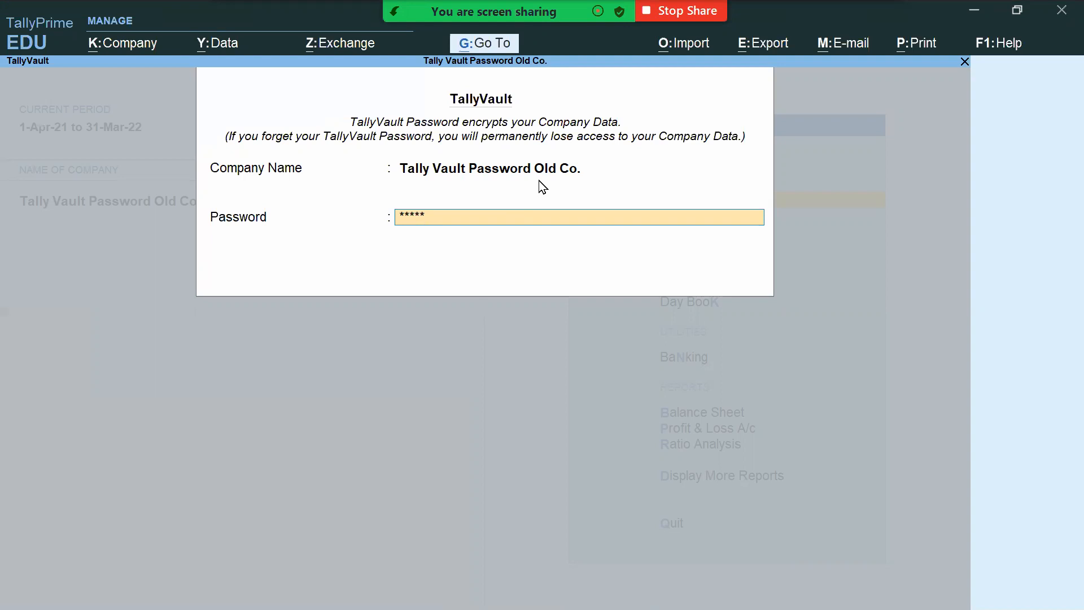
pyautogui.press('BackSpace')
pyautogui.press('BackSpace')
pyautogui.press('BackSpace')
pyautogui.press('BackSpace')
pyautogui.press('BackSpace')
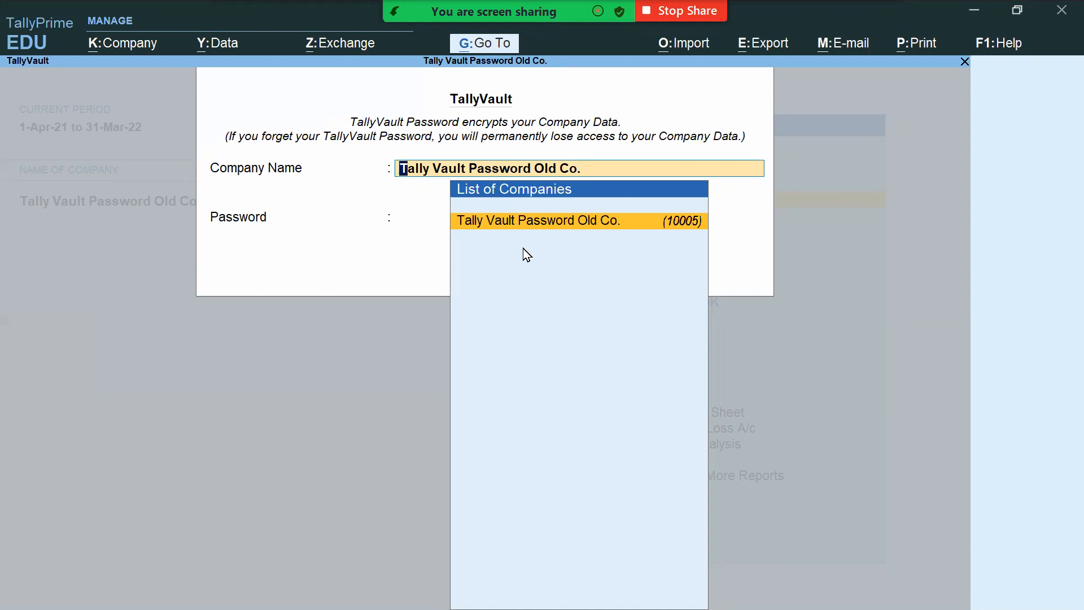
pyautogui.press('Return')
pyautogui.write('****')
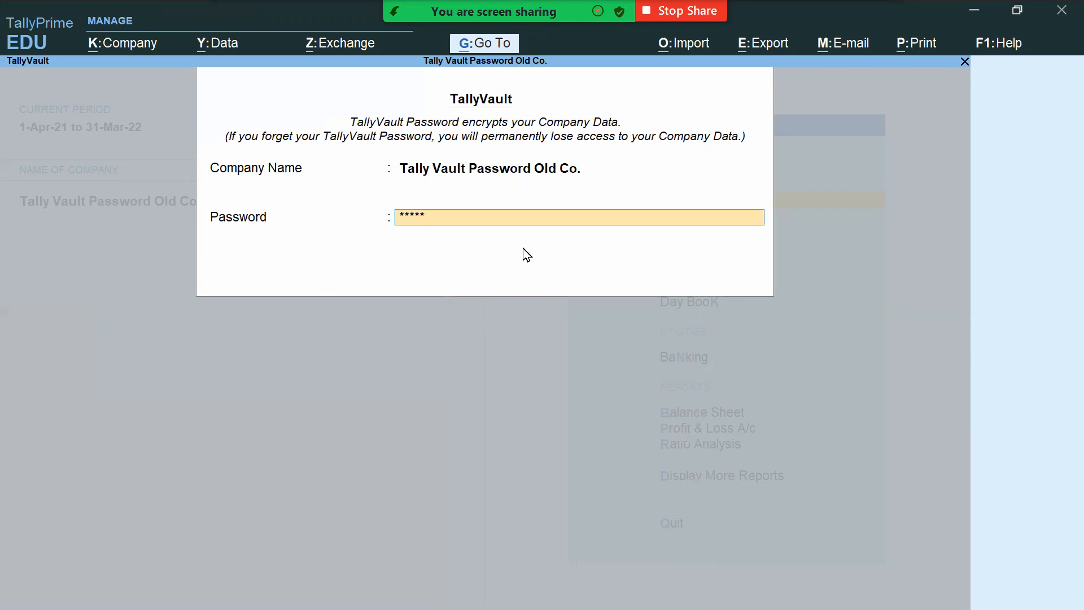
pyautogui.press('Return')
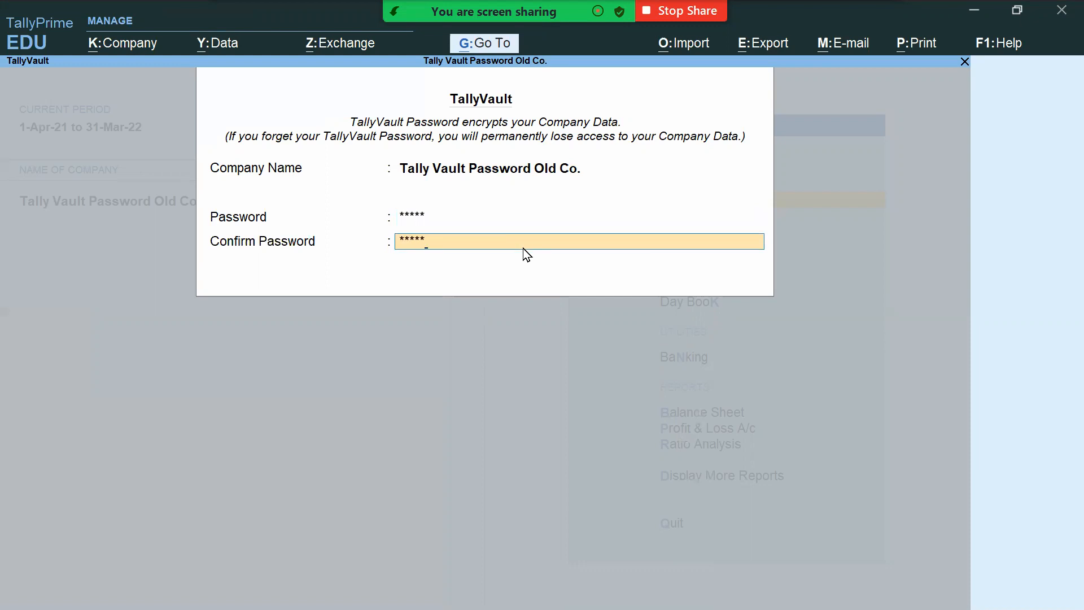
pyautogui.press('Return')
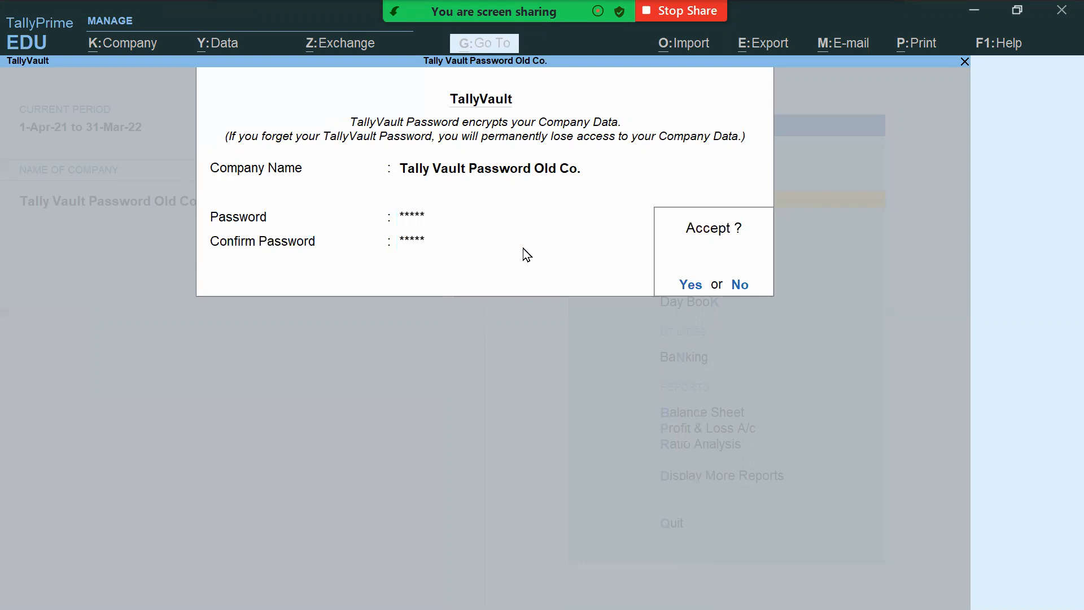
# Step: Answer Yes at the Accept? prompt for the TallyVault password details
pyautogui.press('Return')
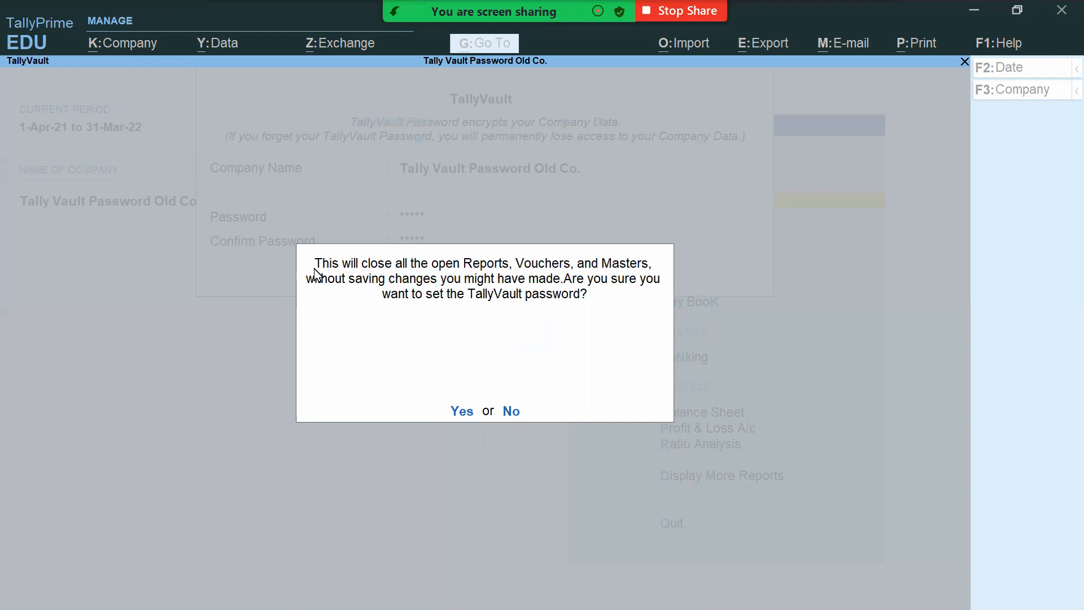
# Step: Confirm Yes to 'Are you sure you want to set the TallyVault password?'
pyautogui.click(462, 412)
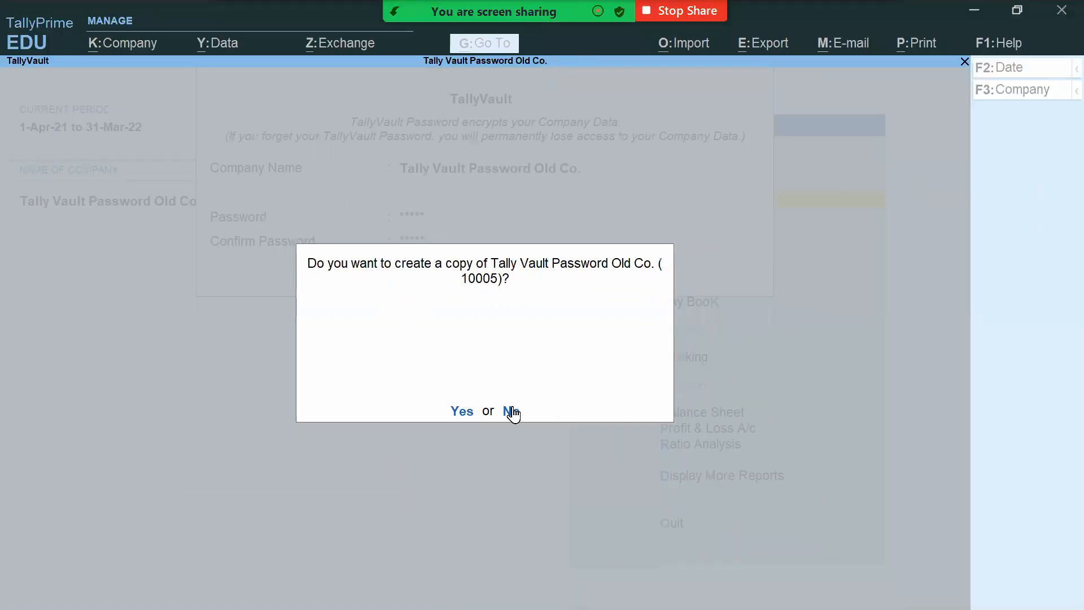
# Step: Decline making a company copy and submit the vault password to reopen Tally Vault Password Old Co
pyautogui.press('Return')
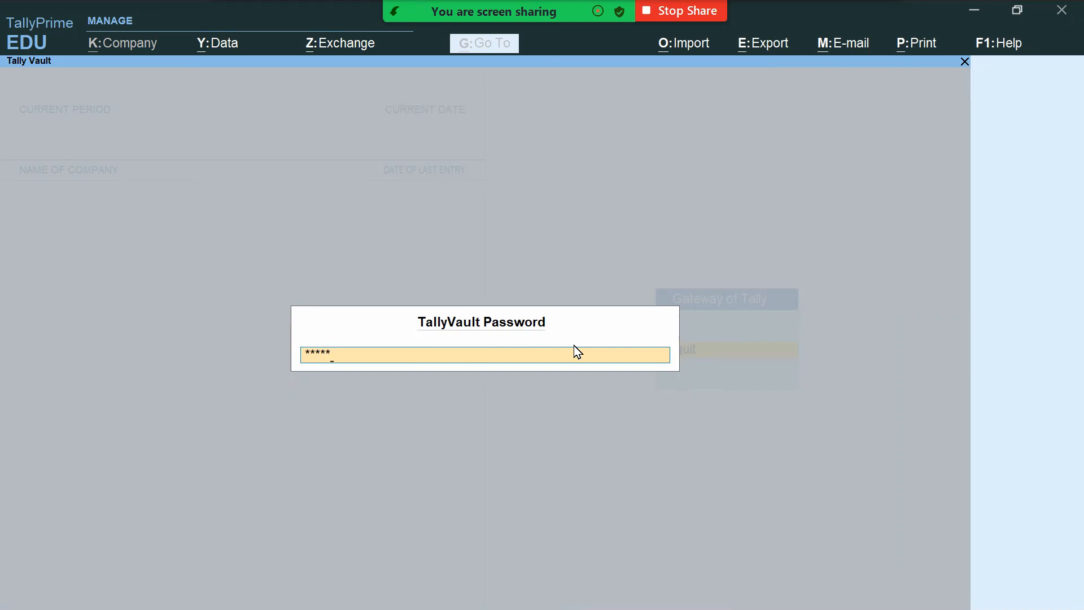
pyautogui.press('Return')
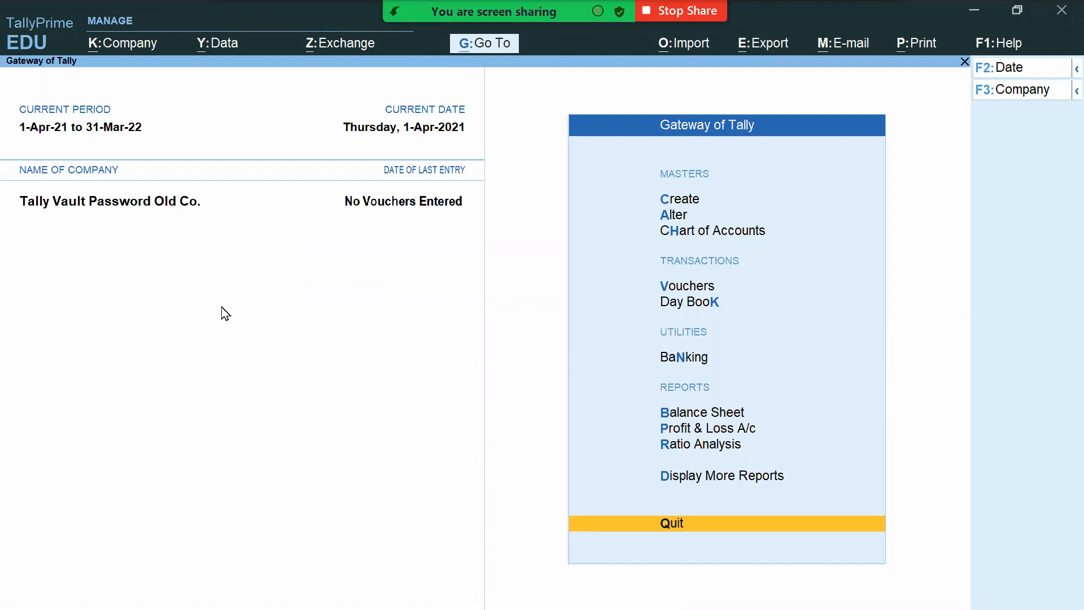
# Step: Bring up the Shut Company list (Alt+F3) showing Tally Vault Password Old Co
pyautogui.press('alt')
pyautogui.hotkey('alt', 'F3')
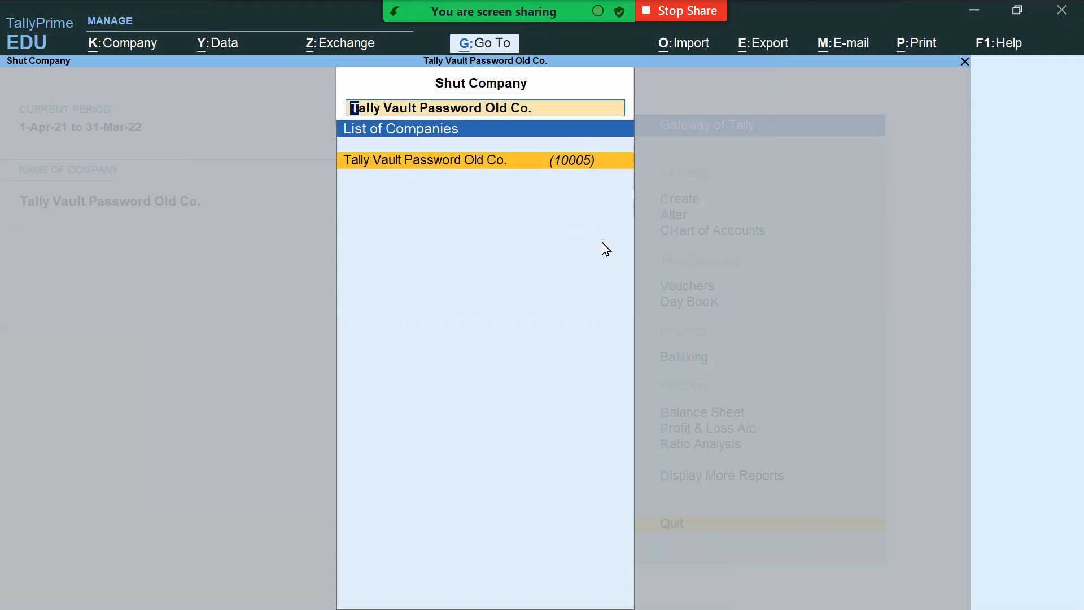
# Step: Shut Tally Vault Password Old Co. and box the asterisk-masked company 10005 row in red
pyautogui.press('Return')
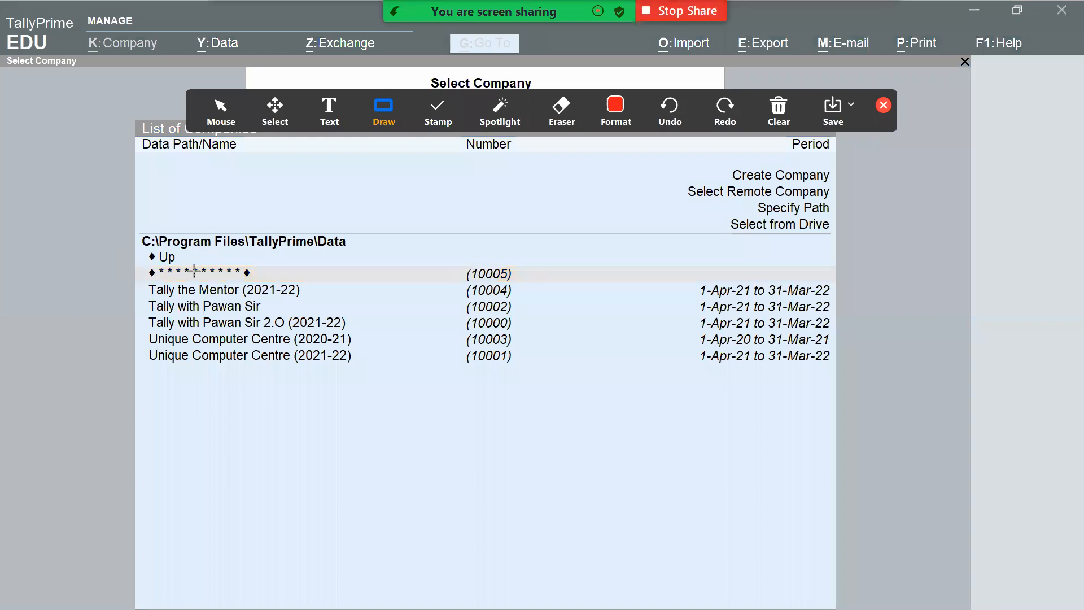
pyautogui.moveTo(134, 259); pyautogui.dragTo(397, 283)
pyautogui.moveTo(542, 298); pyautogui.dragTo(539, 283)
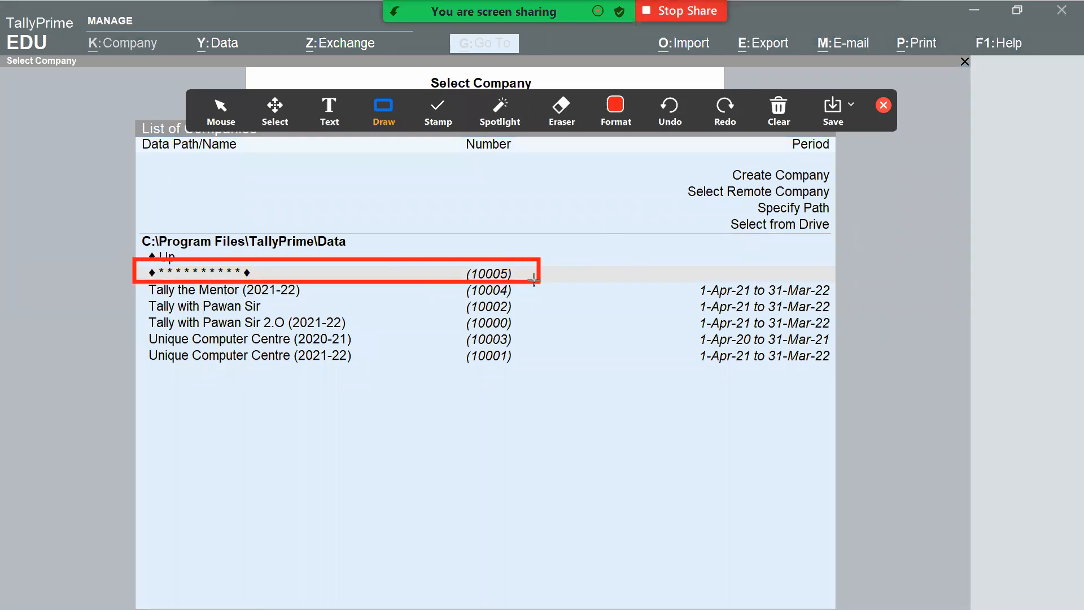
pyautogui.moveTo(145, 260)
pyautogui.mouseDown()
pyautogui.moveTo(283, 281)
pyautogui.moveTo(255, 280)
pyautogui.mouseUp()
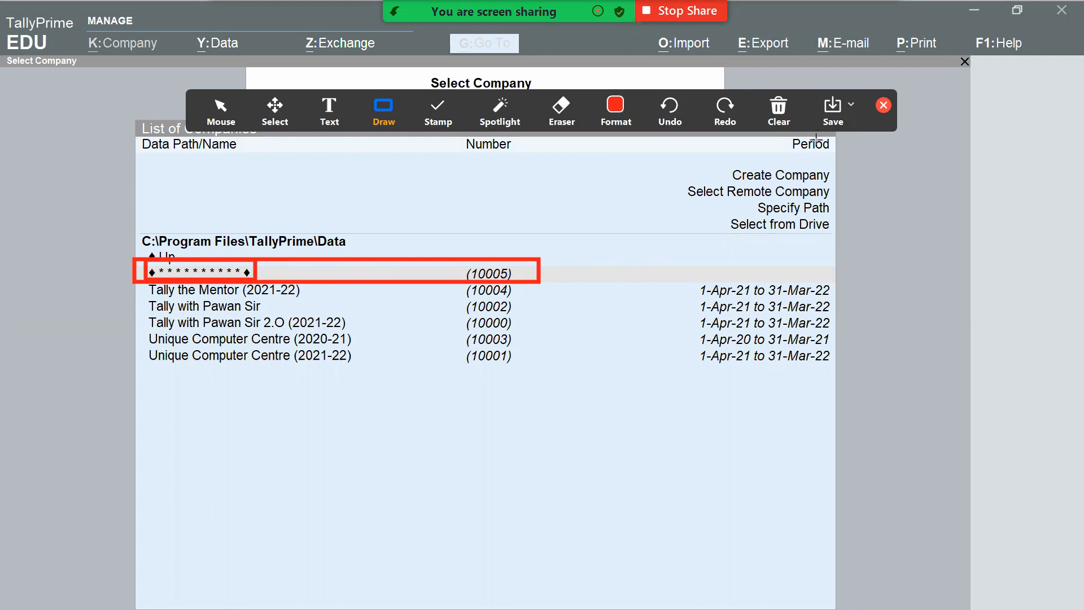
# Step: Erase the red annotation boxes and put away the annotation tools
pyautogui.click(779, 111)
pyautogui.click(790, 148)
pyautogui.click(884, 105)
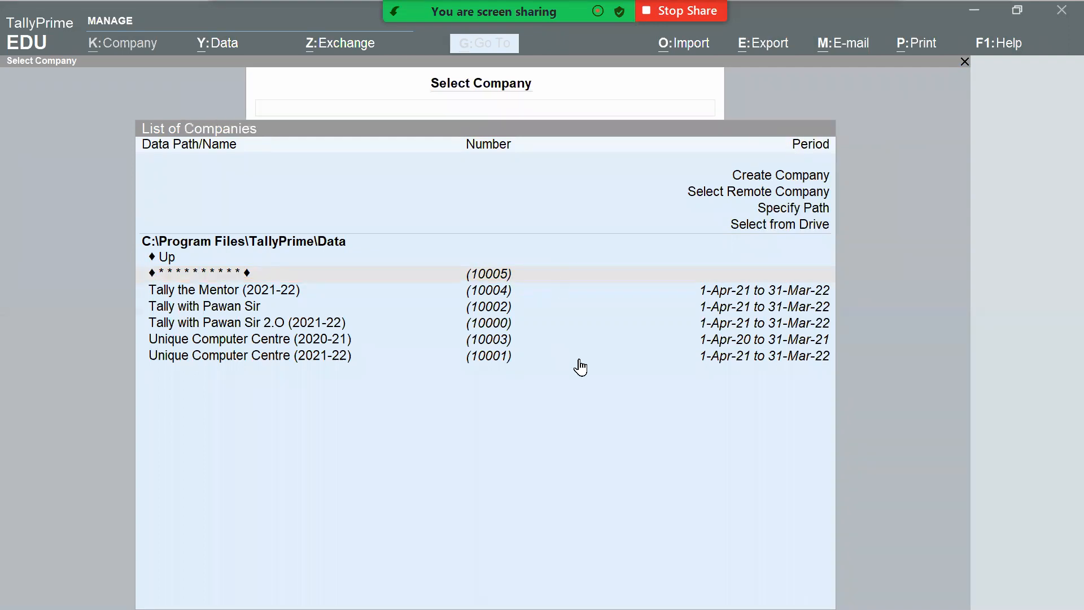
# Step: Open the asterisk-named company 10005 by entering its TallyVault password
pyautogui.click(865, 264)
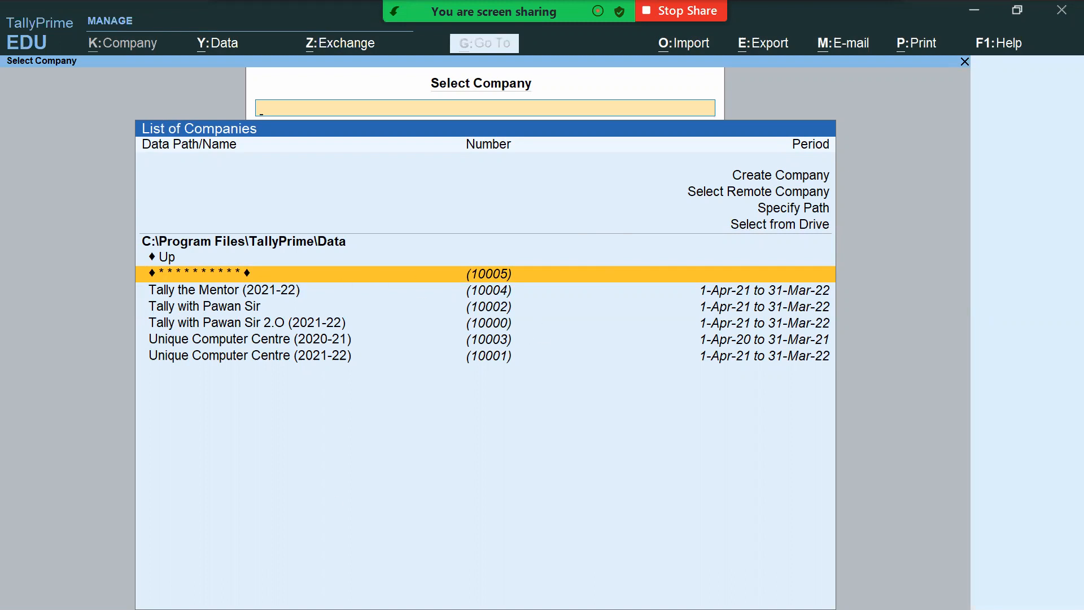
pyautogui.press('Return')
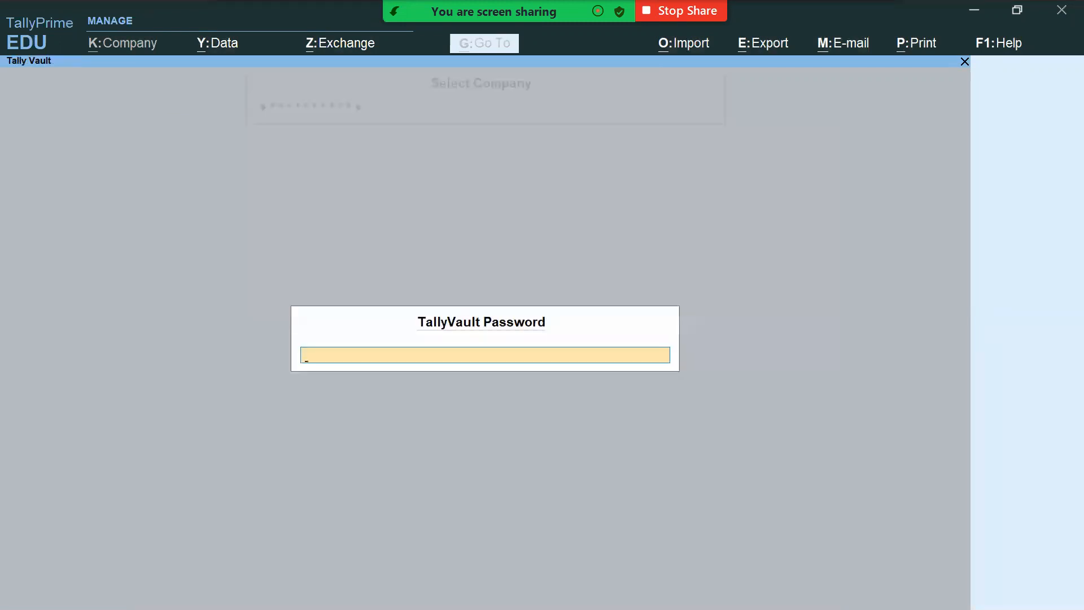
pyautogui.write('****')
pyautogui.press('Return')
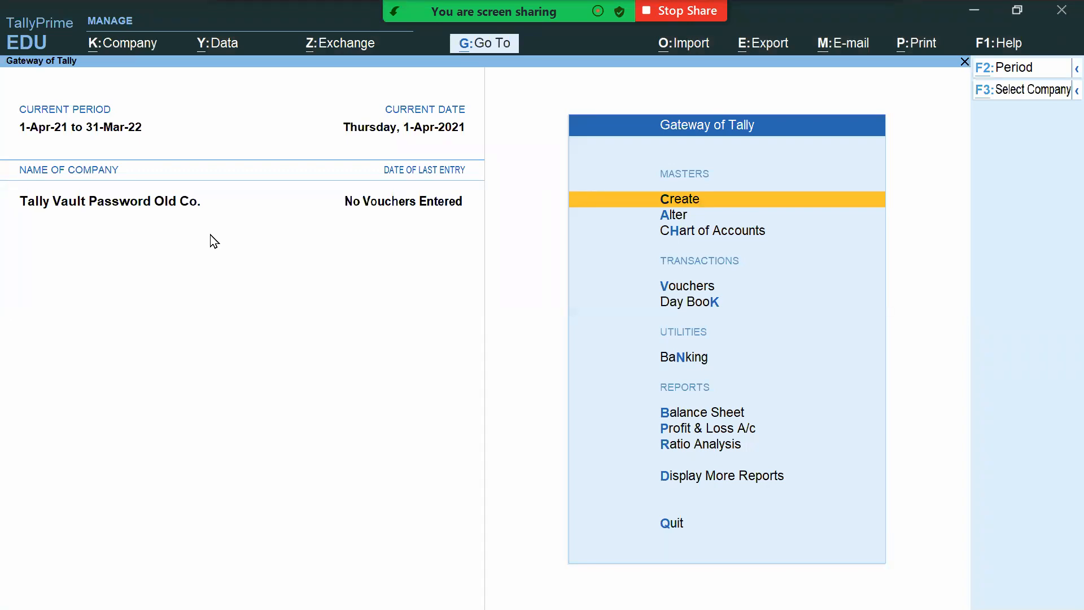
# Step: On the class slide, add a second tick beside question 1 and underline 'change' in question 3
pyautogui.hotkey('alt', 'Tab')
pyautogui.hotkey('alt', 'Tab')
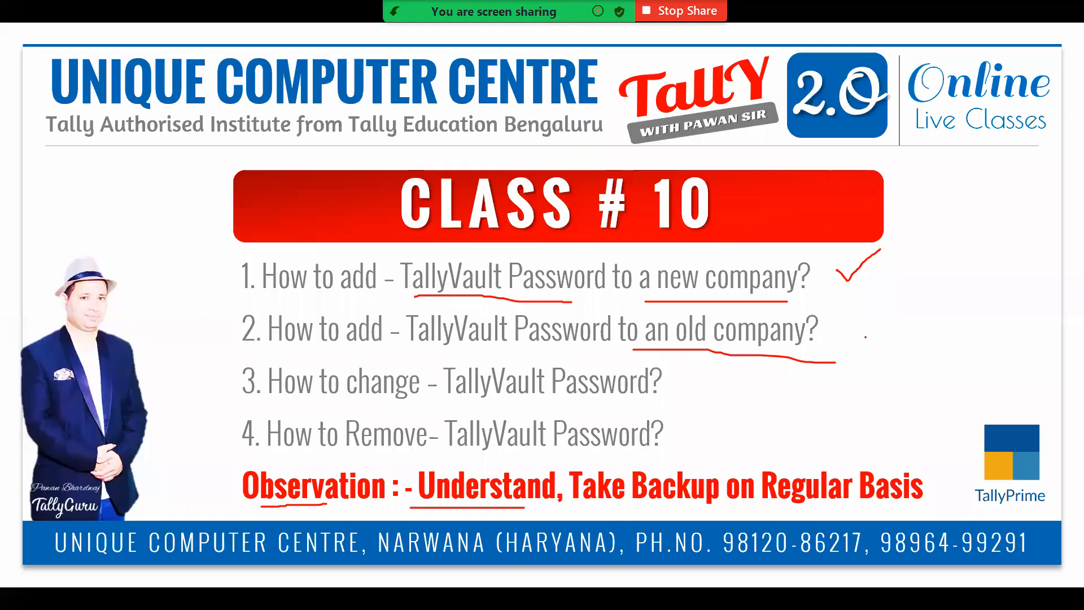
pyautogui.moveTo(827, 272)
pyautogui.mouseDown()
pyautogui.moveTo(853, 286)
pyautogui.moveTo(903, 256)
pyautogui.mouseUp()
pyautogui.moveTo(332, 399); pyautogui.dragTo(430, 398)
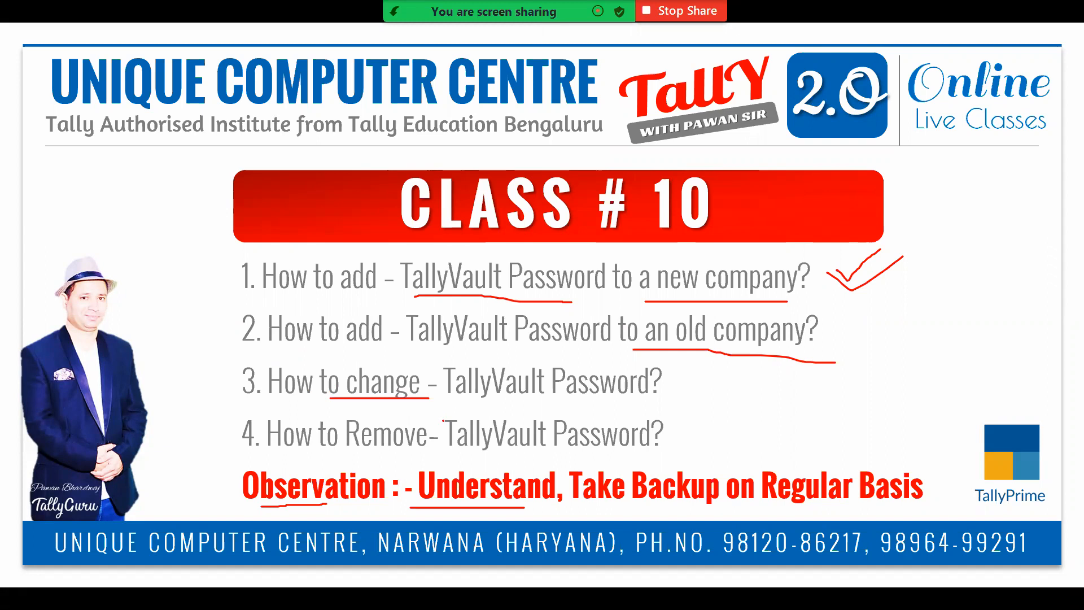
pyautogui.hotkey('alt', 'Tab')
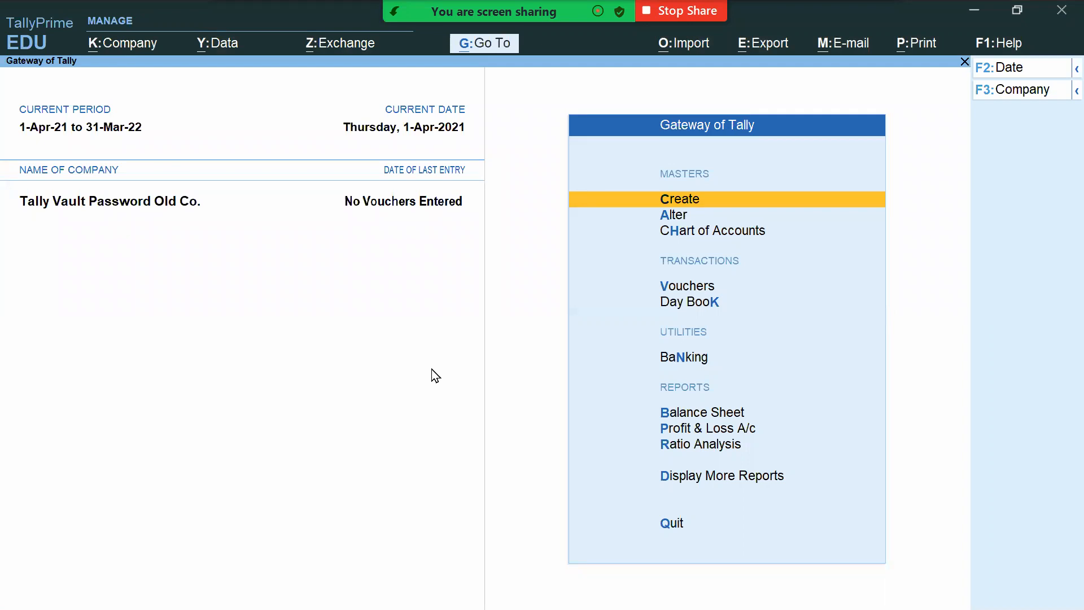
# Step: Open the TallyVault password settings for Tally Vault Password Old Co
pyautogui.click(120, 44)
pyautogui.click(519, 449)
pyautogui.click(130, 48)
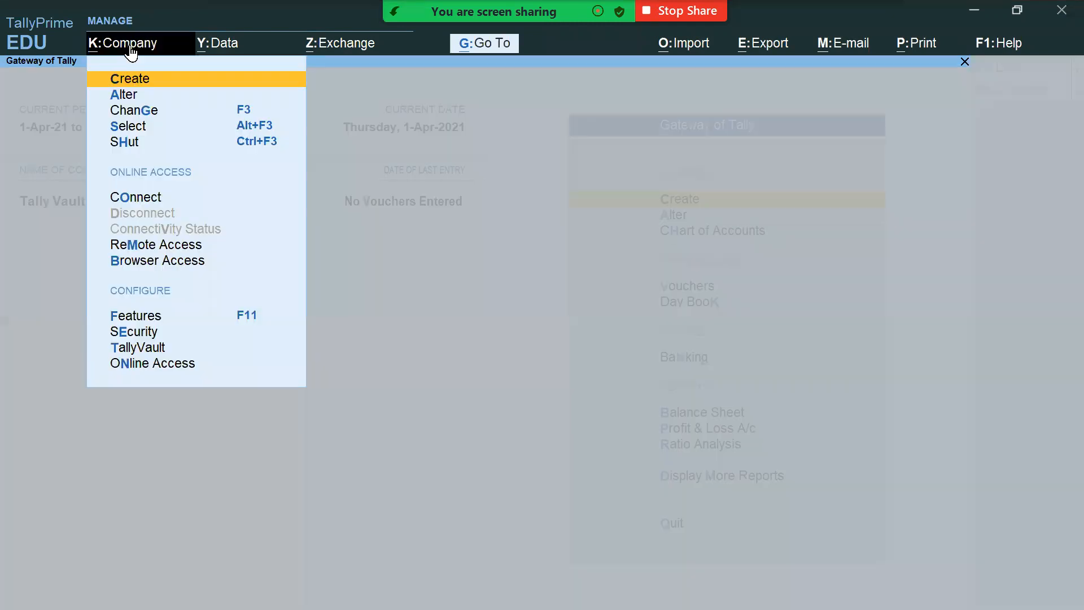
pyautogui.click(155, 349)
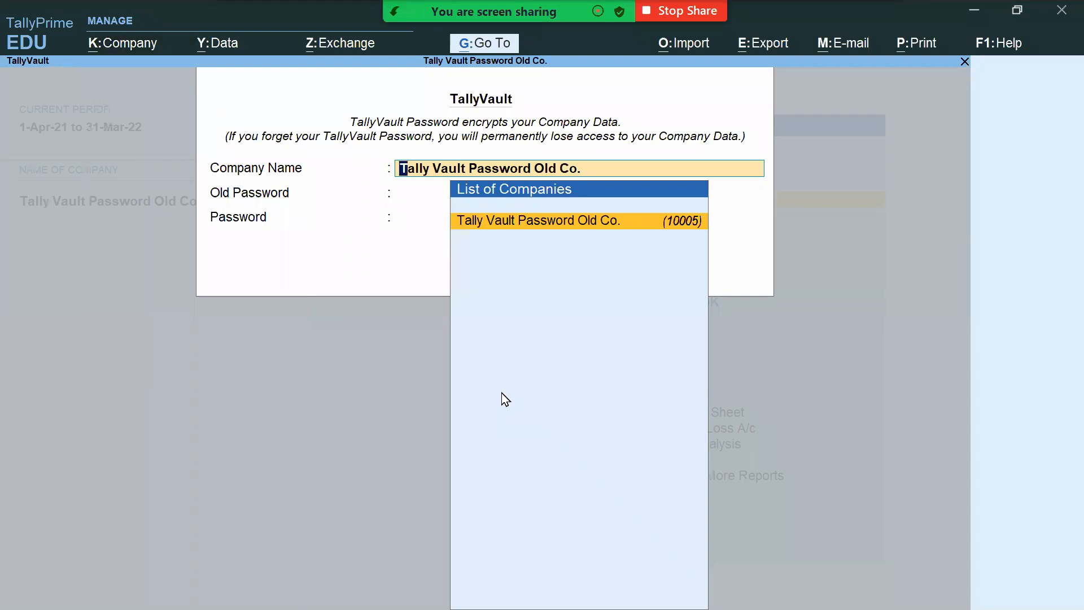
pyautogui.press('Return')
# Step: Replace the old vault password with a new, confirmed three-character one, declining a company copy
pyautogui.write('1234')
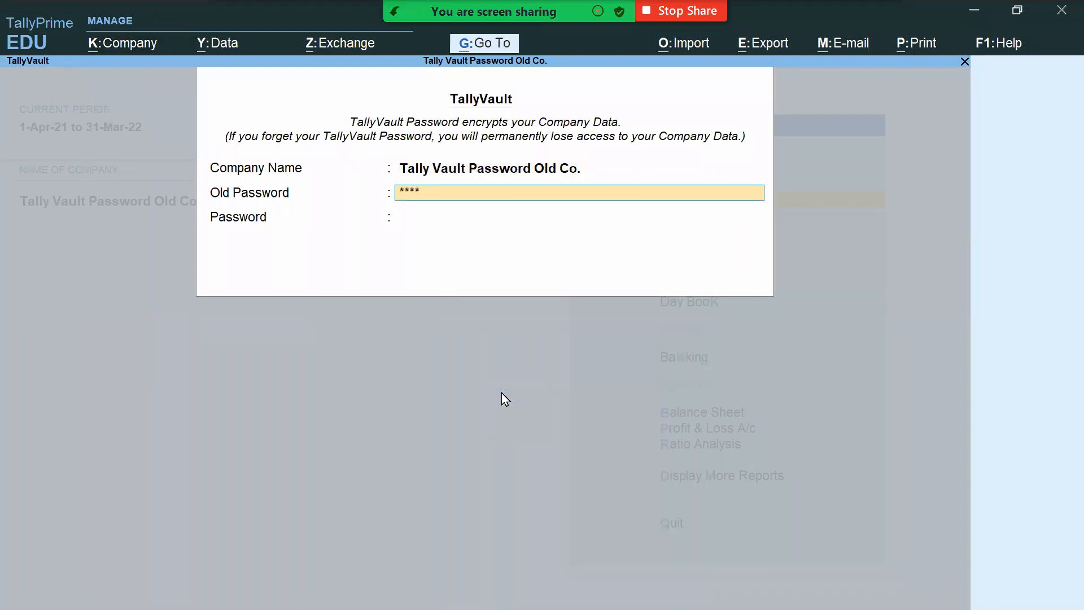
pyautogui.press('Return')
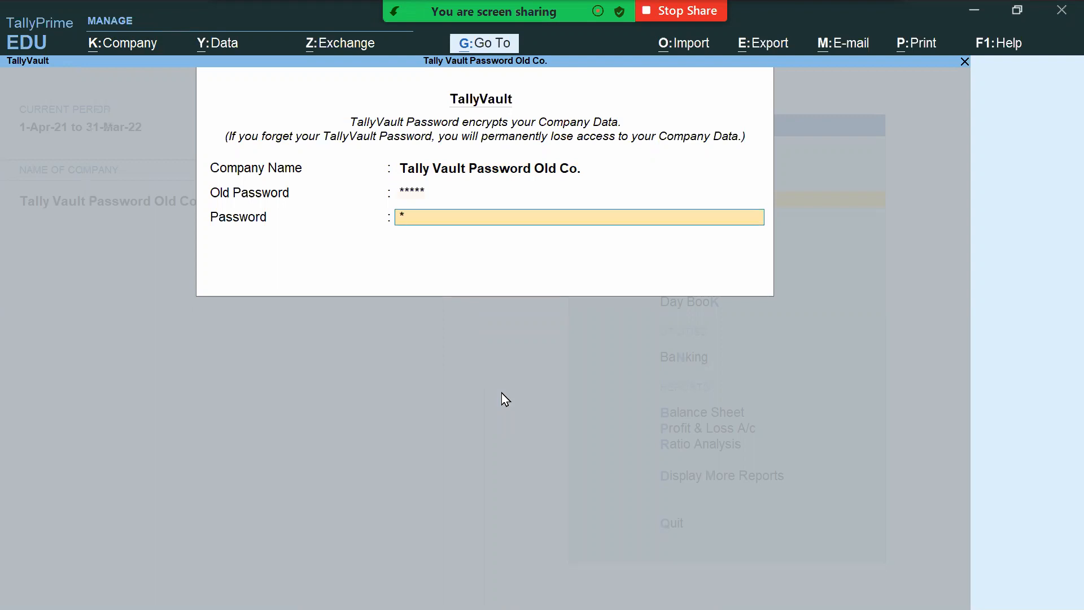
pyautogui.write('123')
pyautogui.press('Return')
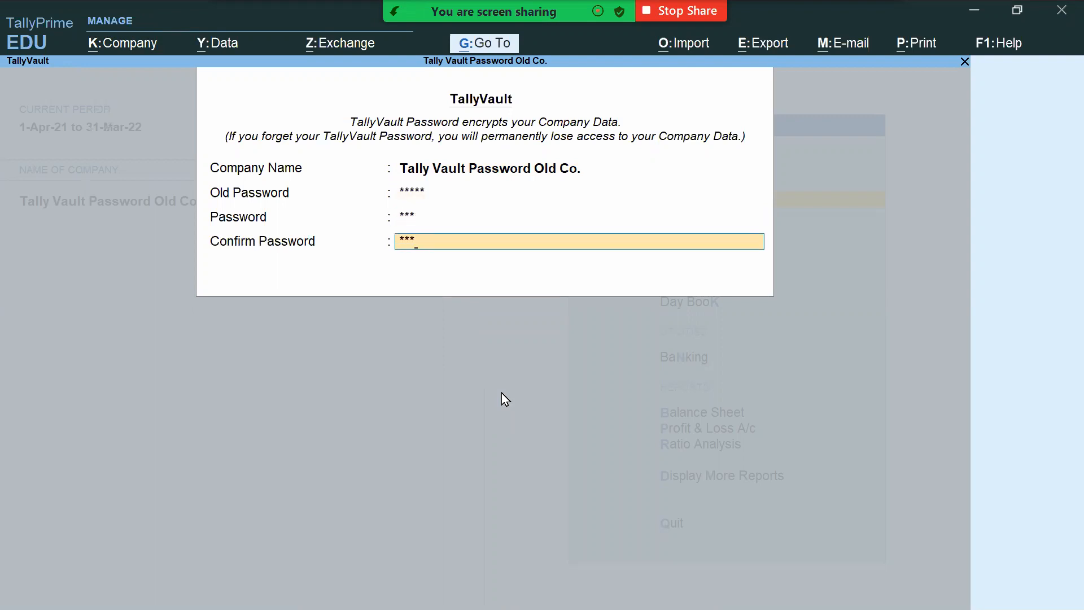
pyautogui.write('123')
pyautogui.press('Return')
pyautogui.press('Return')
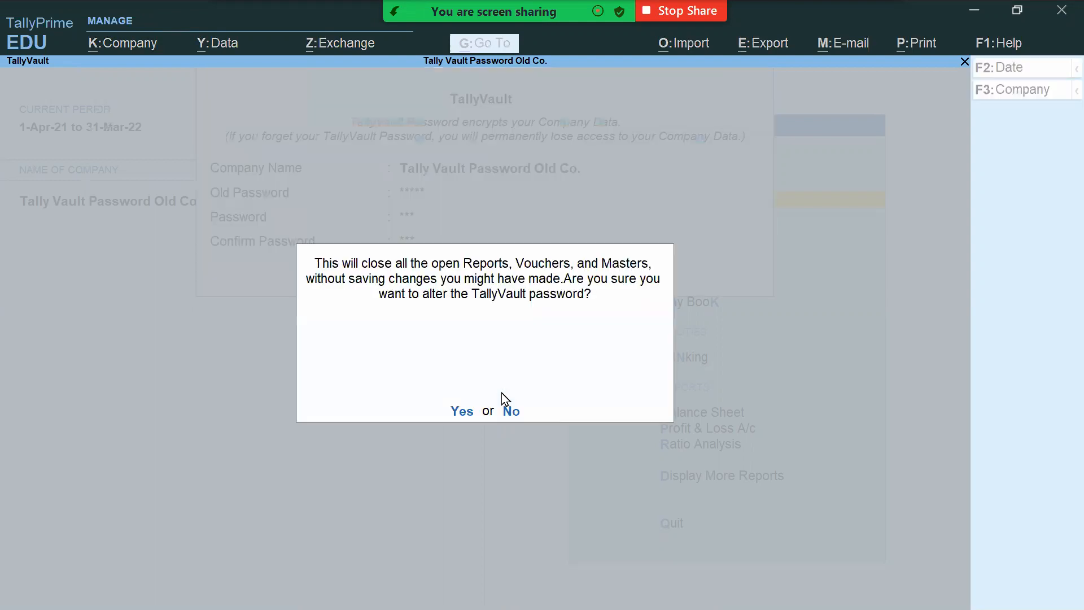
pyautogui.press('Return')
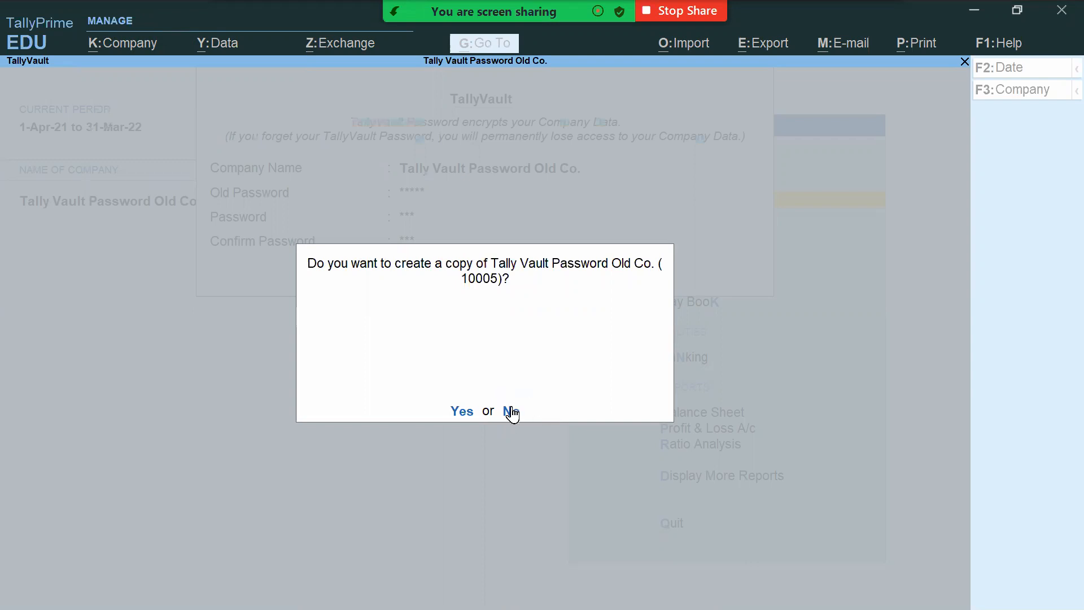
pyautogui.click(511, 412)
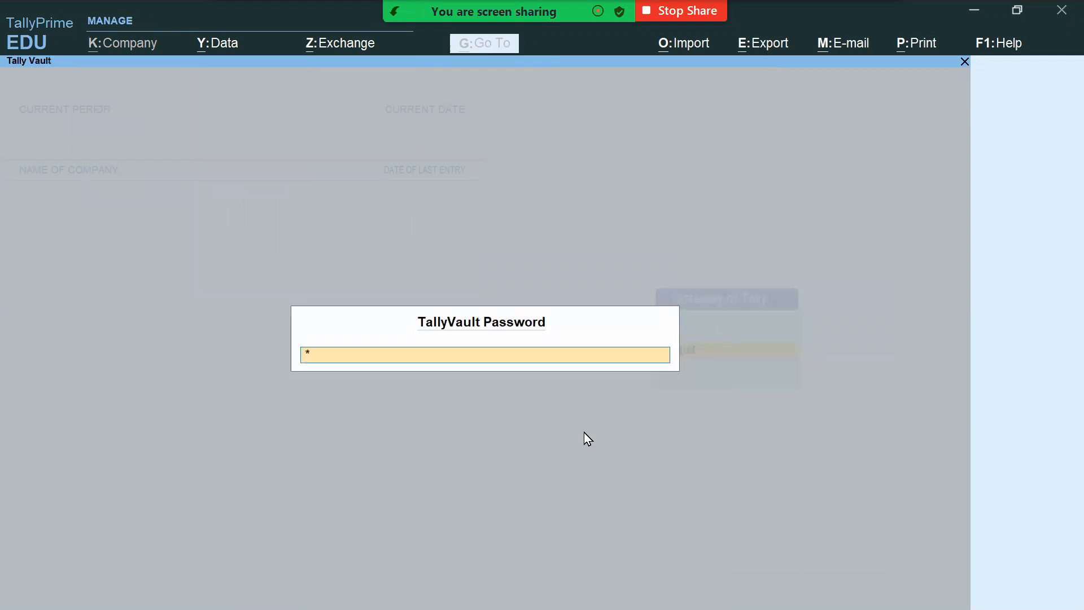
# Step: Load Old Co. with the new vault password, shut and reselect it, then switch to the Class # 10 slides
pyautogui.press('Return')
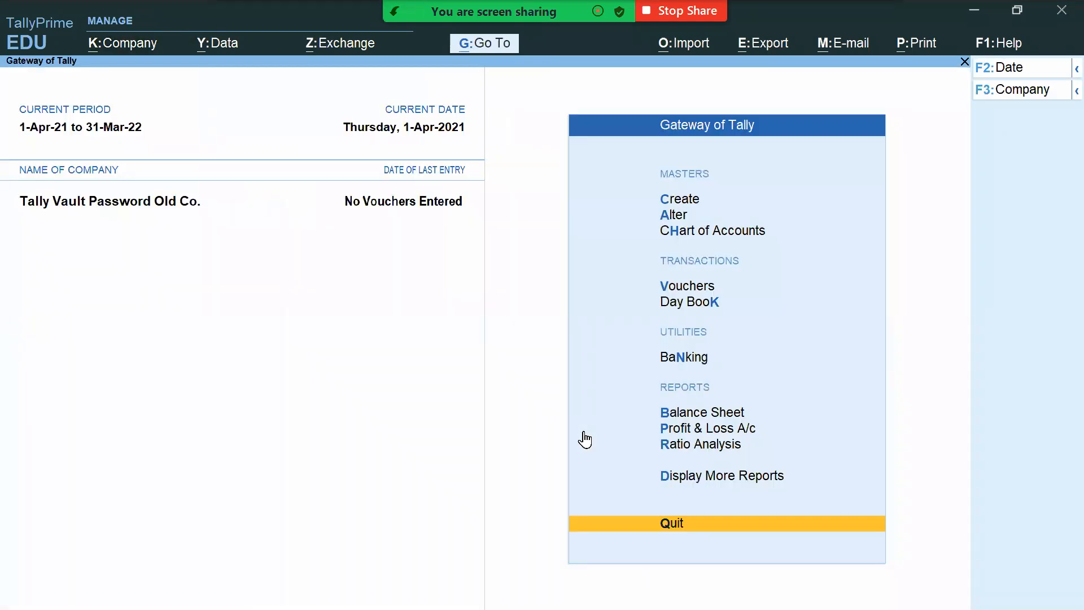
pyautogui.hotkey('alt', 'F3')
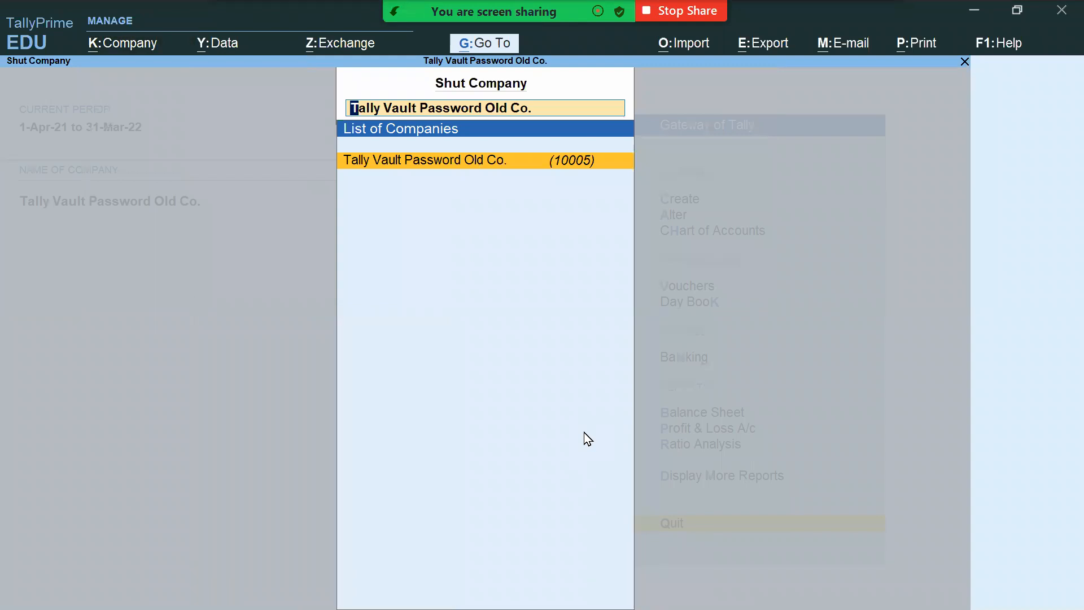
pyautogui.press('Return')
pyautogui.press('Return')
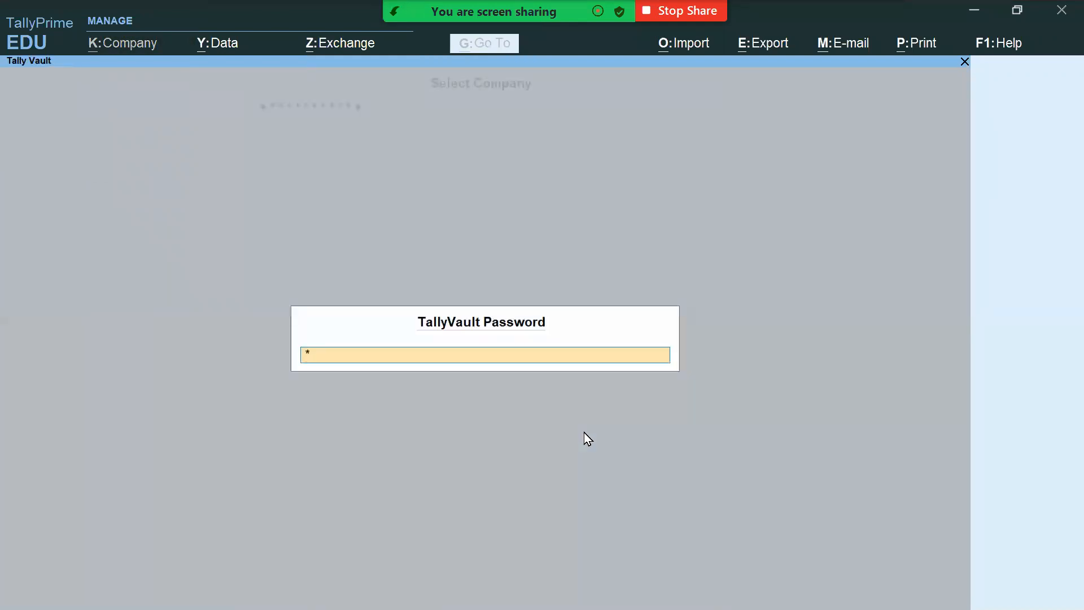
pyautogui.press('Return')
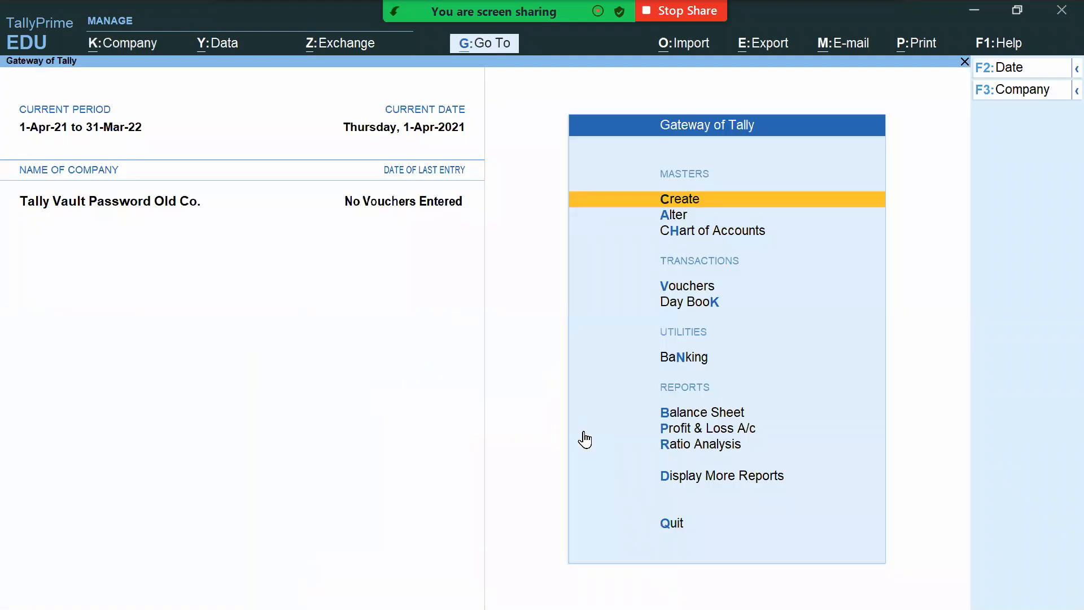
pyautogui.press('alt')
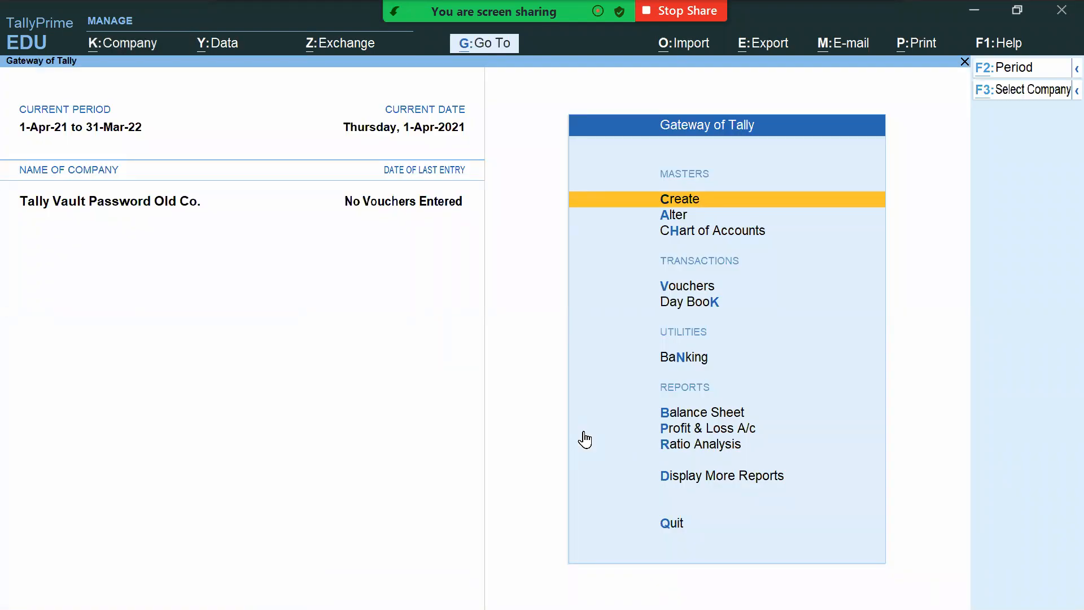
pyautogui.hotkey('alt', 'Tab')
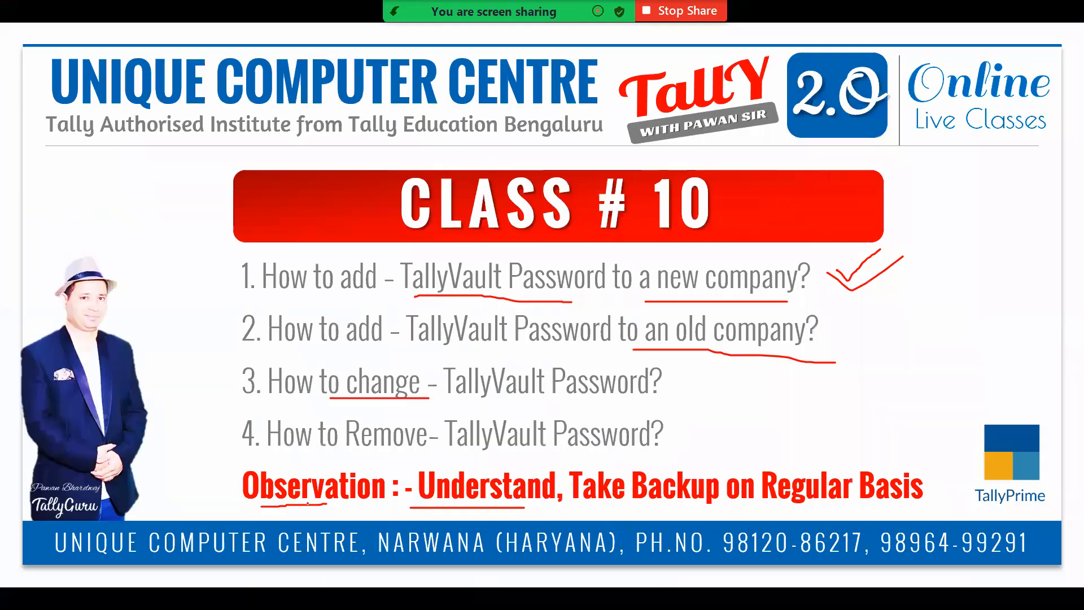
# Step: Draw a red check beside item 4, How to Remove TallyVault Password, then return to TallyPrime
pyautogui.moveTo(192, 423); pyautogui.dragTo(233, 406)
pyautogui.hotkey('alt', 'Tab')
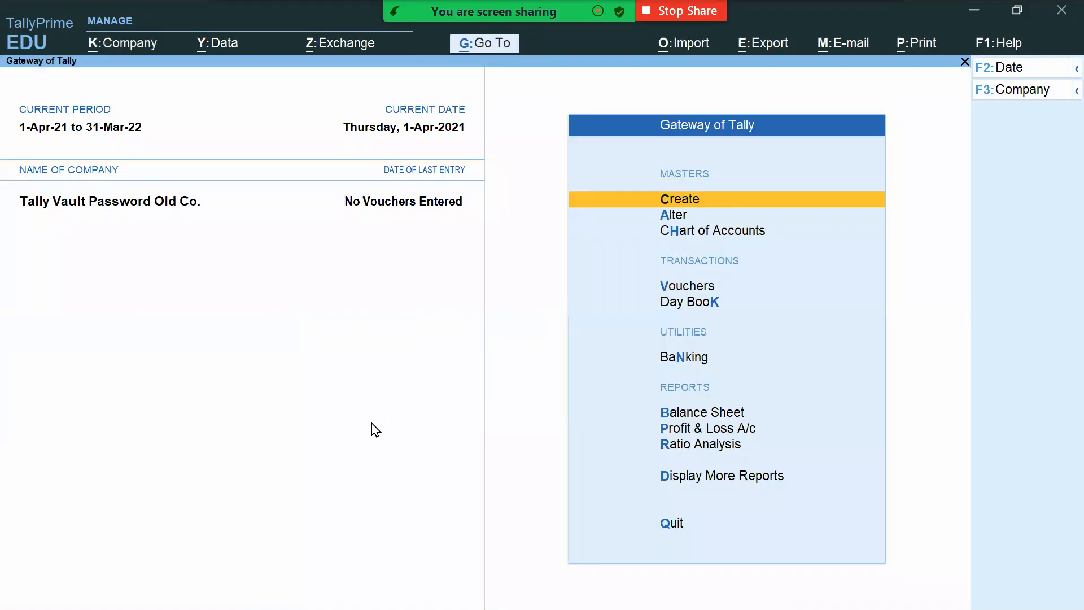
# Step: Open the TallyVault password settings for Tally Vault Password Old Co
pyautogui.click(123, 45)
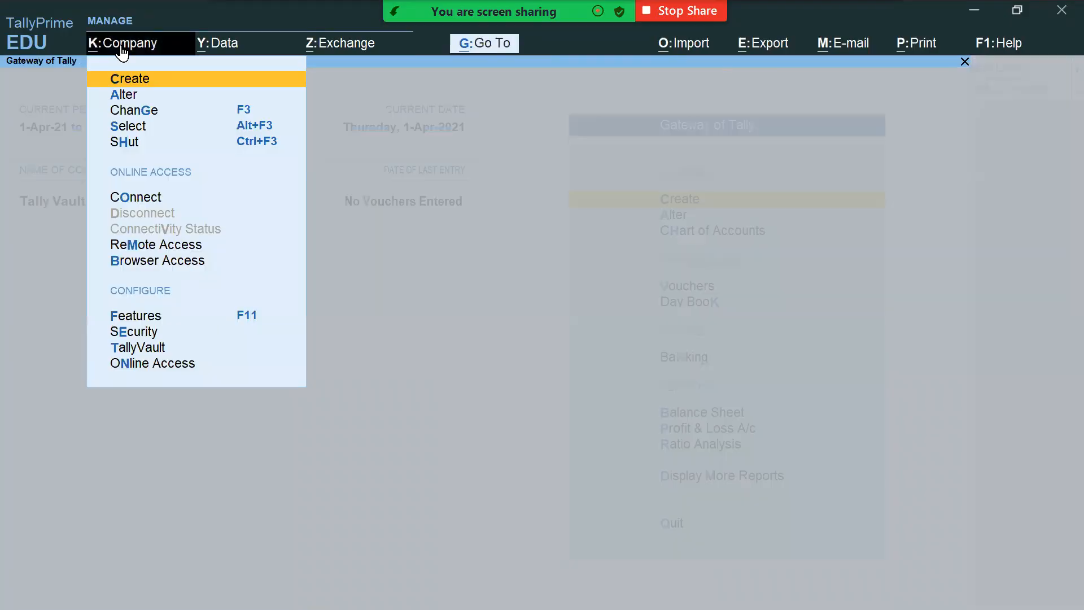
pyautogui.click(151, 353)
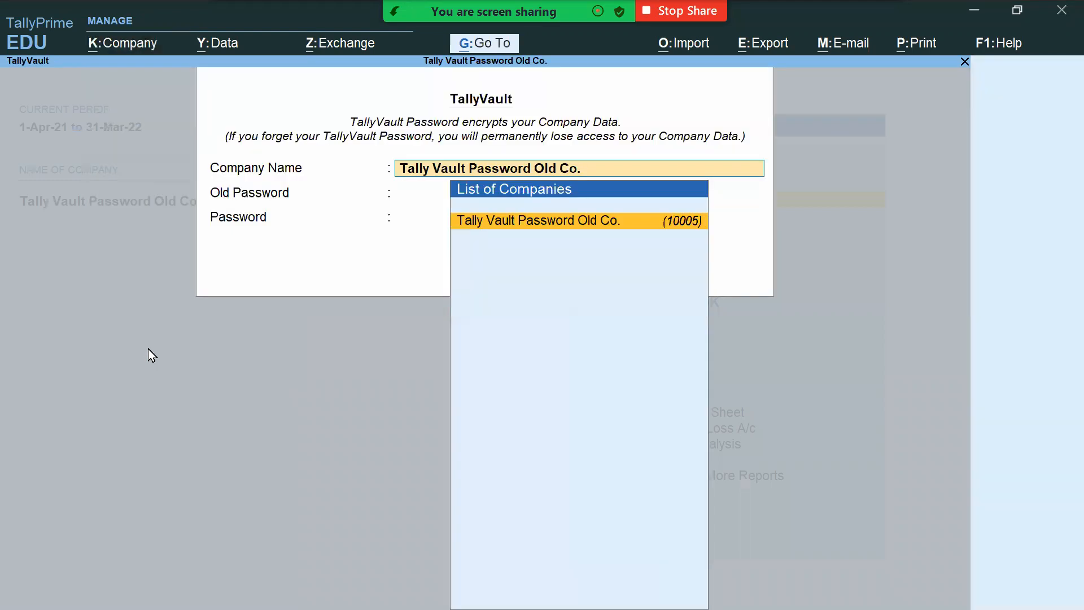
pyautogui.press('Return')
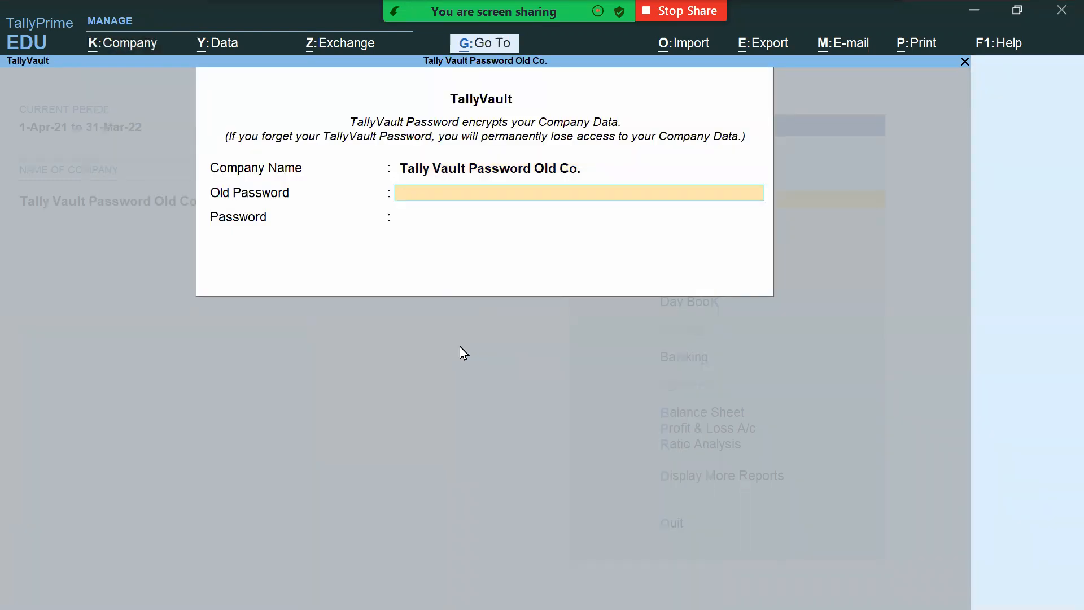
# Step: Confirm the old password, leave the new one blank, and accept removing the encryption
pyautogui.write('123')
pyautogui.press('Return')
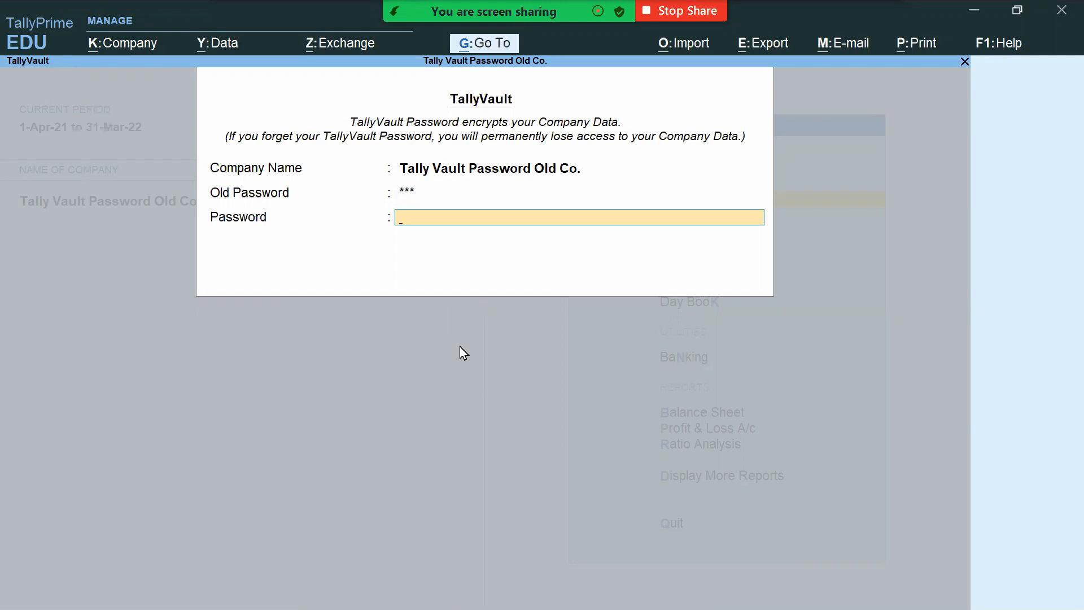
pyautogui.press('Return')
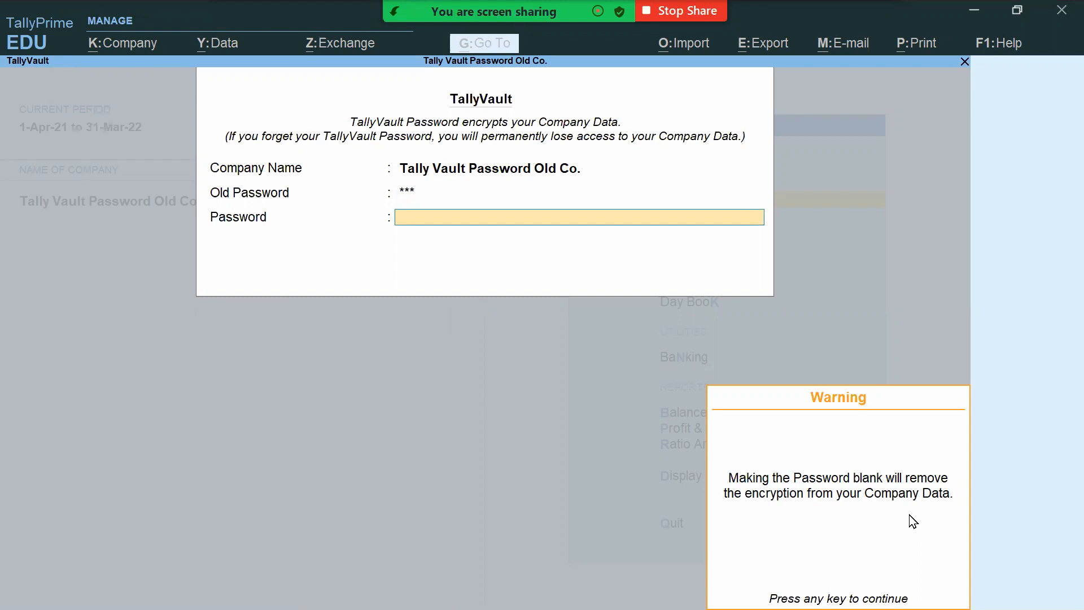
pyautogui.press('Return')
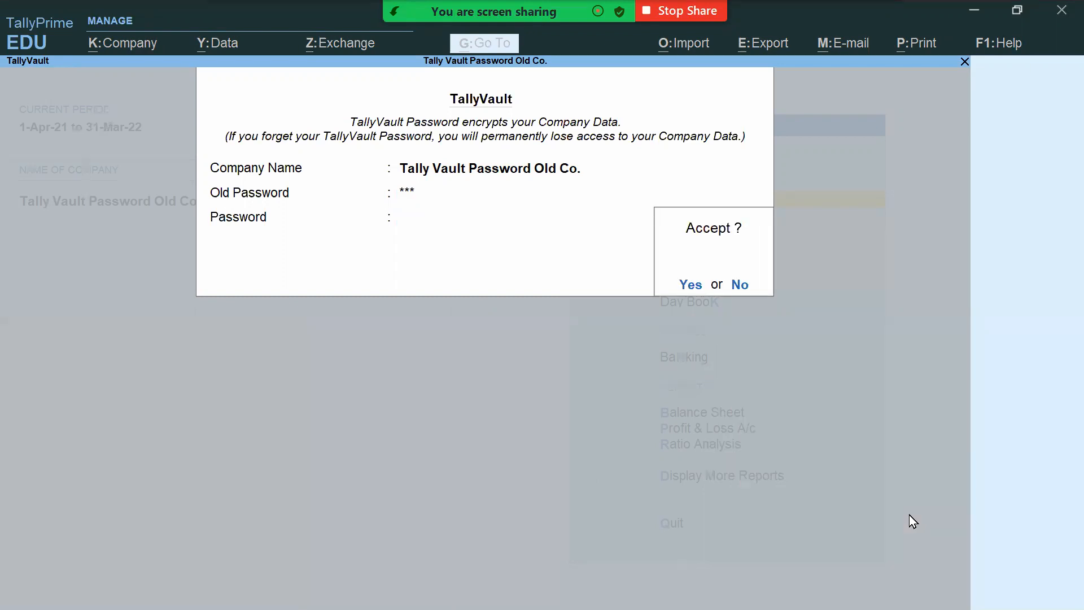
pyautogui.press('Return')
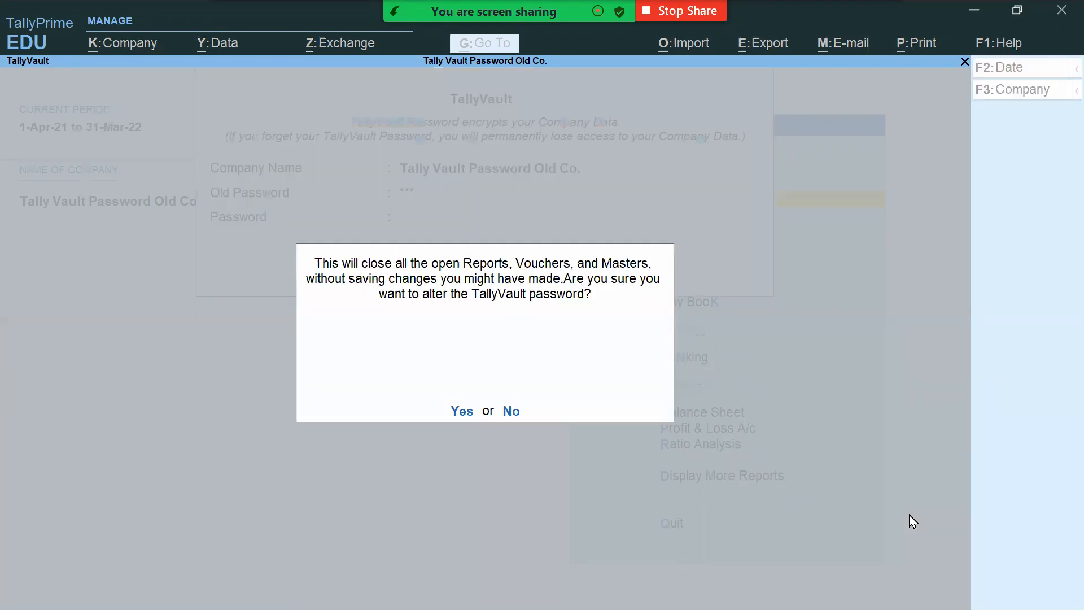
pyautogui.click(462, 411)
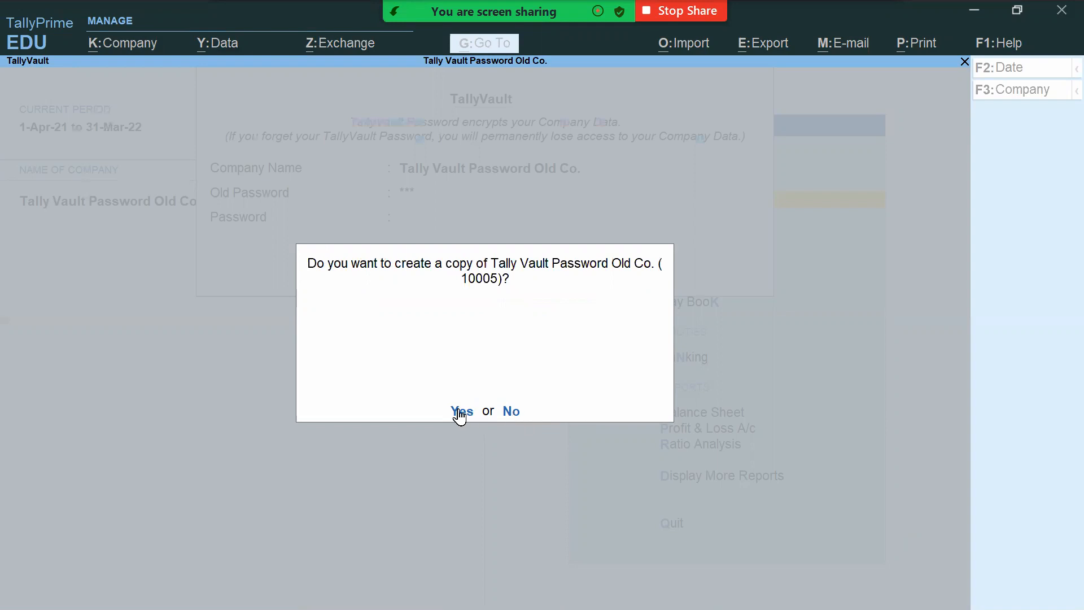
# Step: Decline the company copy, then shut Tally Vault Password Old Co. with Ctrl+F3
pyautogui.click(511, 412)
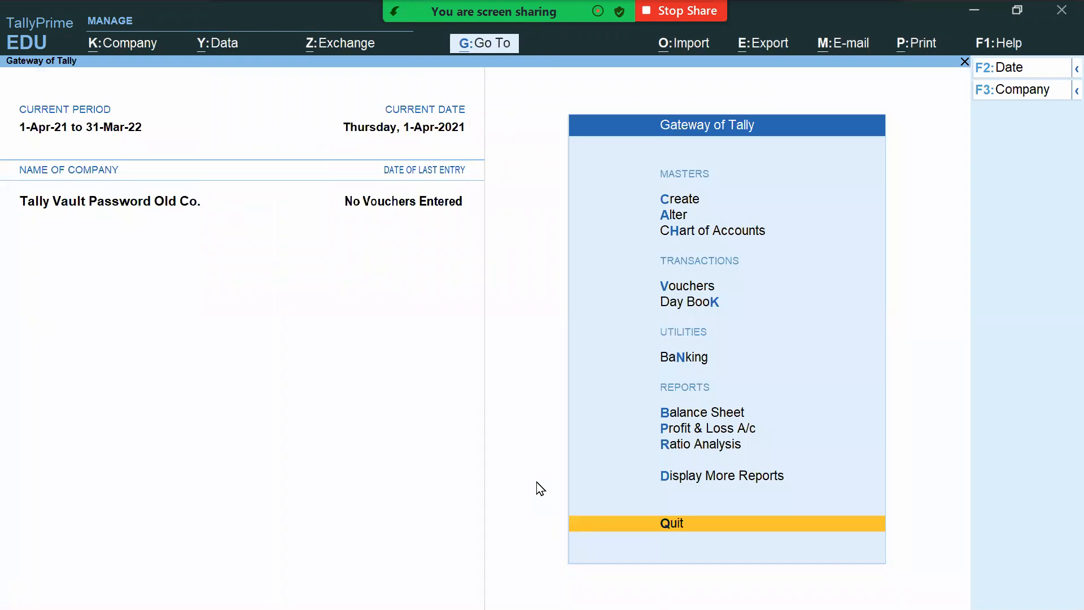
pyautogui.hotkey('ctrl', 'F3')
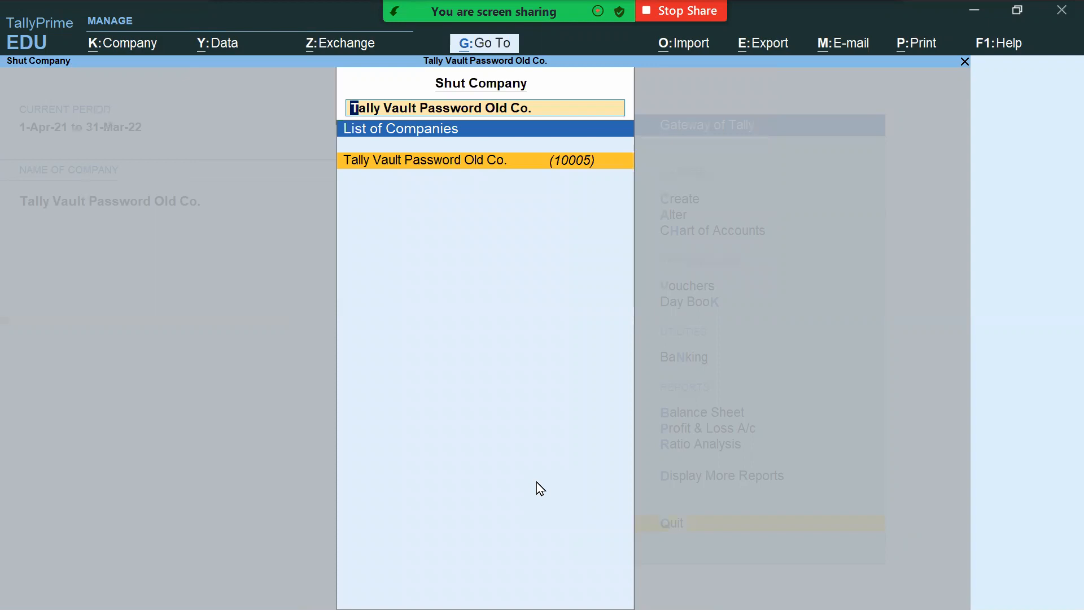
pyautogui.press('Return')
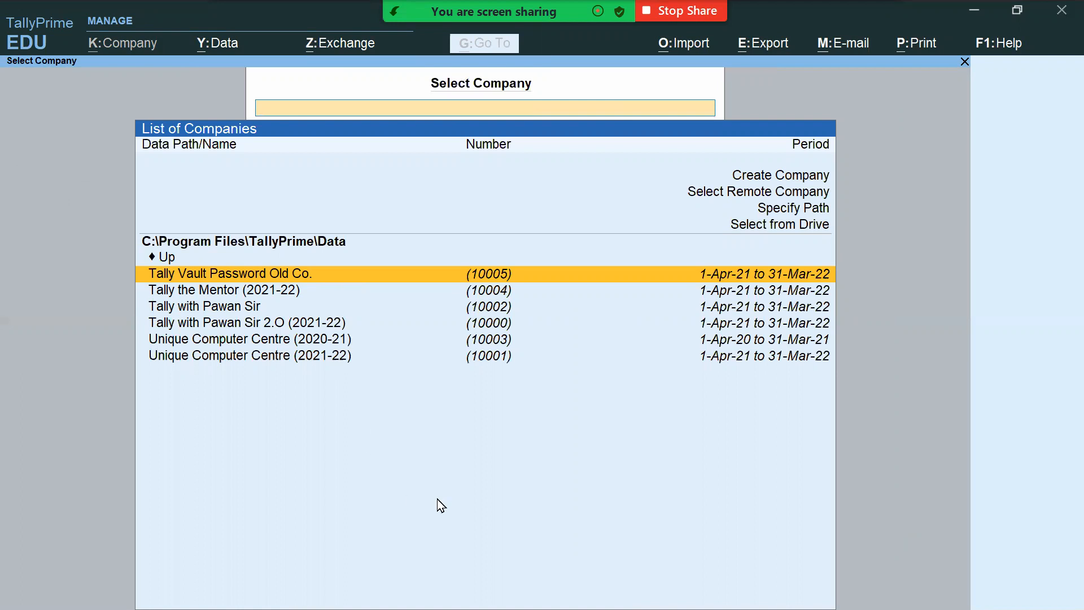
# Step: Tick item 1, How to add TallyVault Password to a new company, then return to the company list
pyautogui.hotkey('alt', 'Tab')
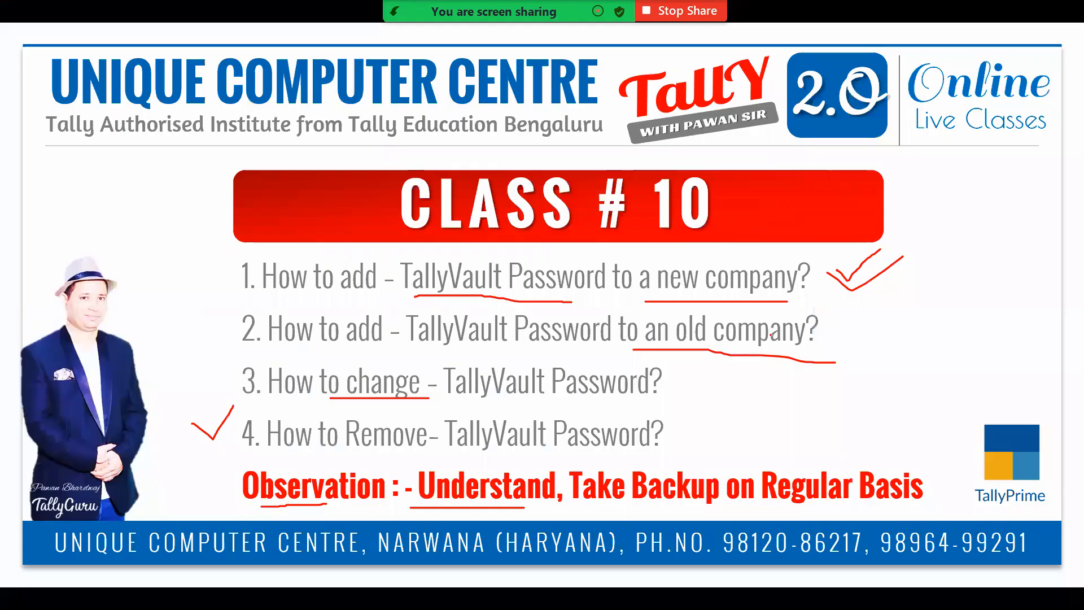
pyautogui.moveTo(170, 275)
pyautogui.mouseDown()
pyautogui.moveTo(181, 279)
pyautogui.moveTo(224, 234)
pyautogui.mouseUp()
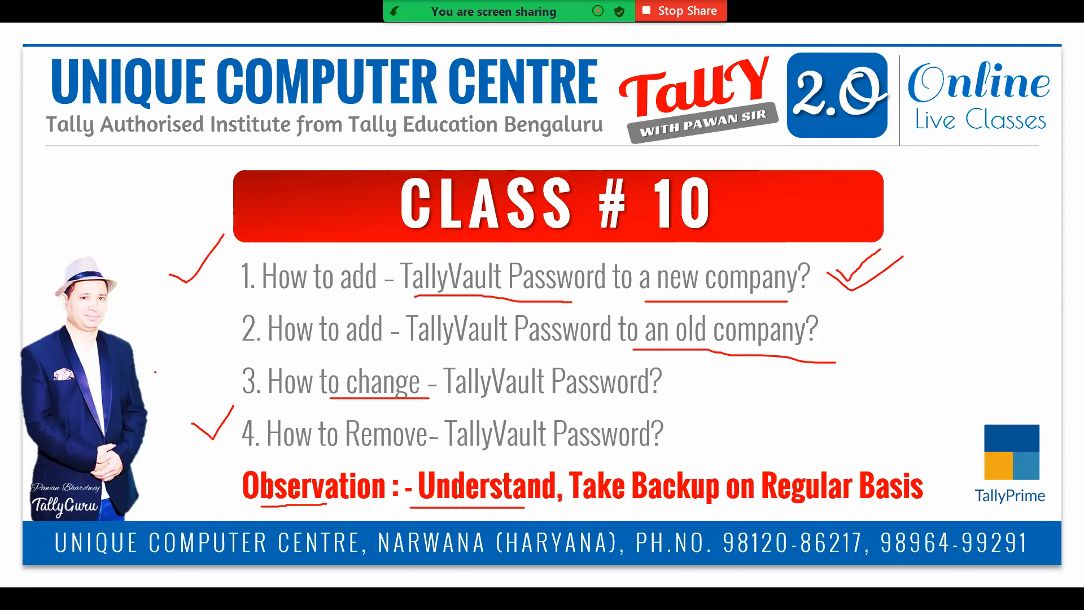
pyautogui.hotkey('alt', 'Tab')
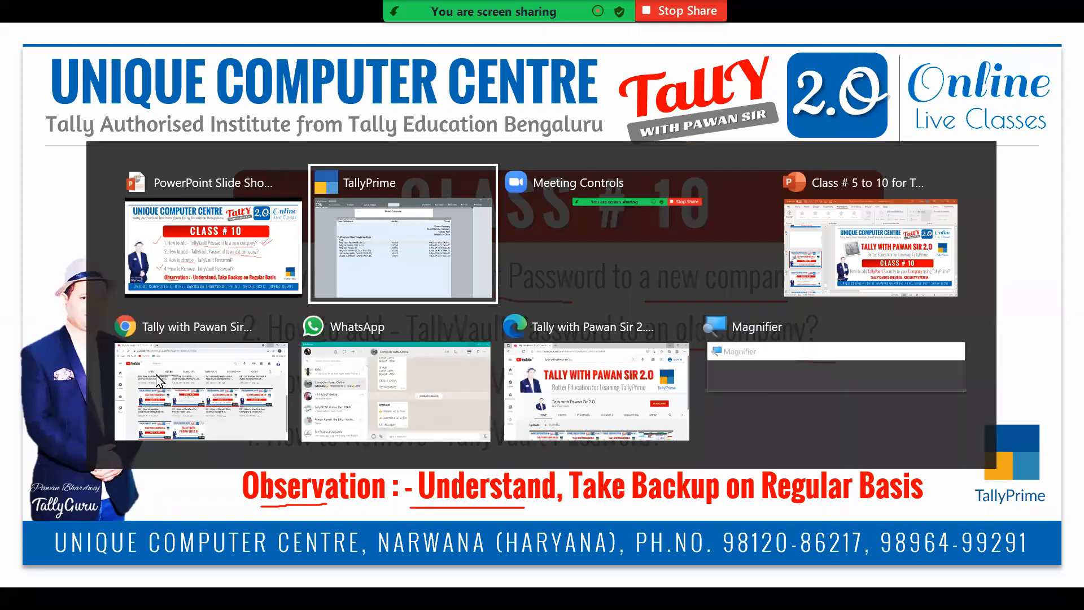
pyautogui.press('Up')
pyautogui.press('Up')
pyautogui.press('Up')
pyautogui.press('Up')
pyautogui.press('Up')
pyautogui.press('Up')
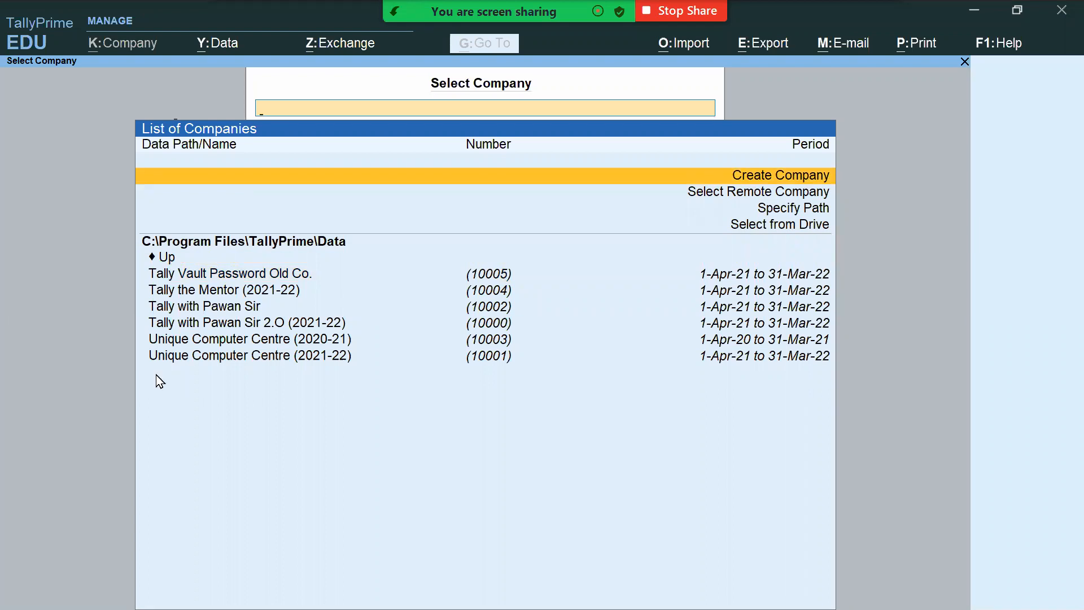
# Step: Start a new company and name it 'Tally Vault Password New Co.'
pyautogui.press('Return')
pyautogui.write('Tallyvalut')
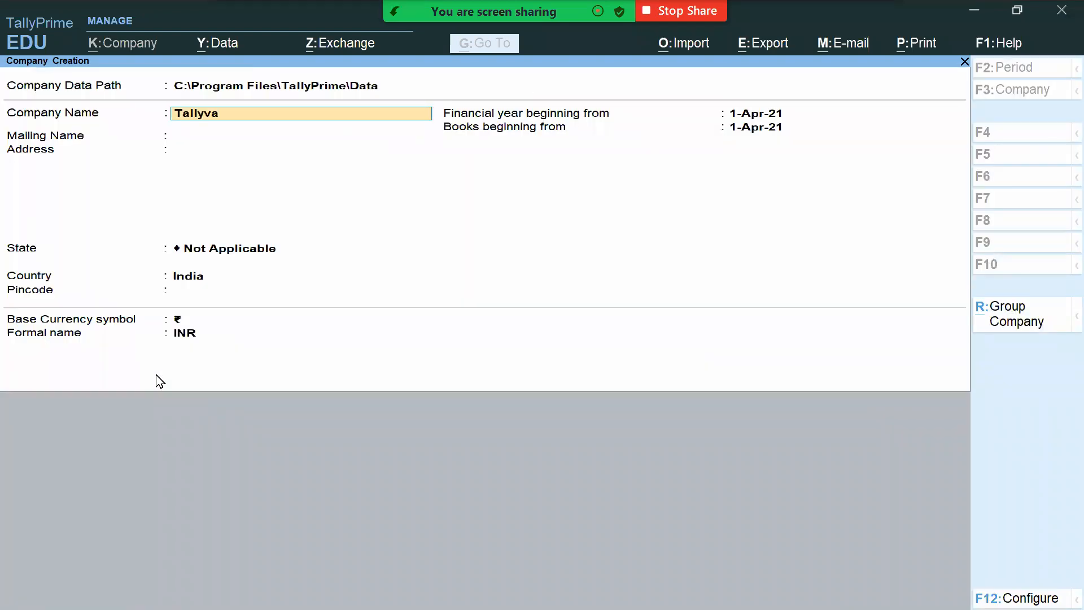
pyautogui.press('BackSpace')
pyautogui.press('BackSpace')
pyautogui.press('BackSpace')
pyautogui.press('BackSpace')
pyautogui.press('BackSpace')
pyautogui.write('Vault Password New Co.')
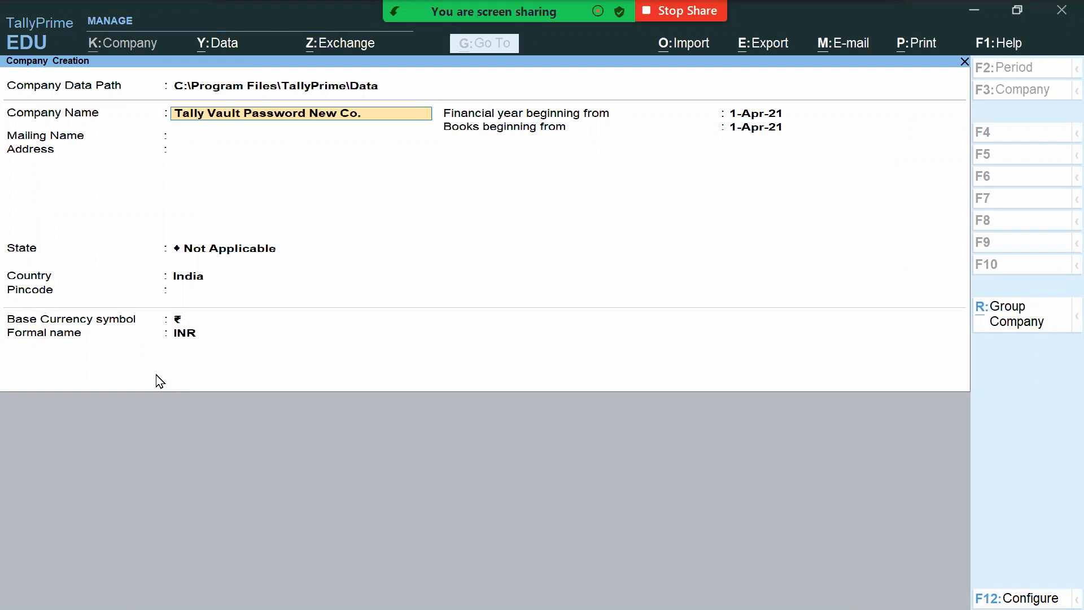
pyautogui.press('Return')
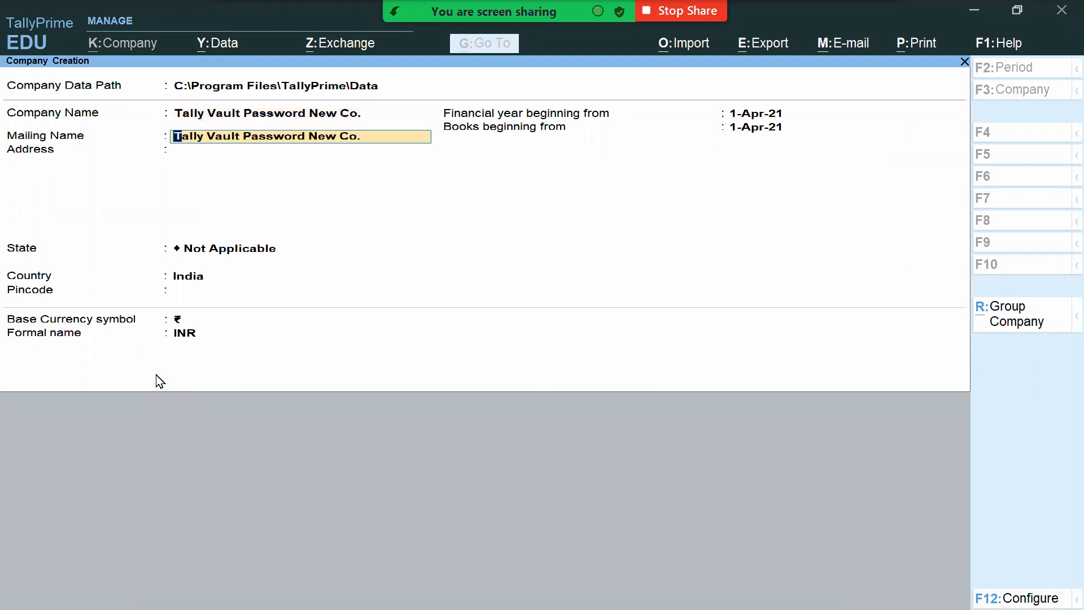
# Step: Keep the default mailing name, then set the state to Haryana and the pincode to 126116
pyautogui.press('Return')
pyautogui.press('Return')
pyautogui.write('ha')
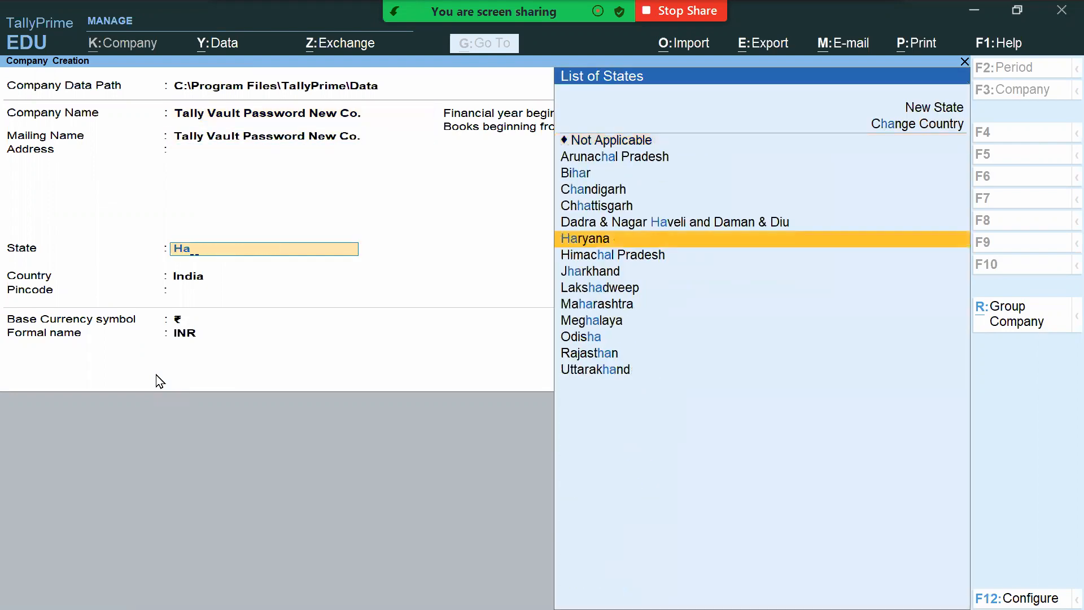
pyautogui.press('Return')
pyautogui.write('126116')
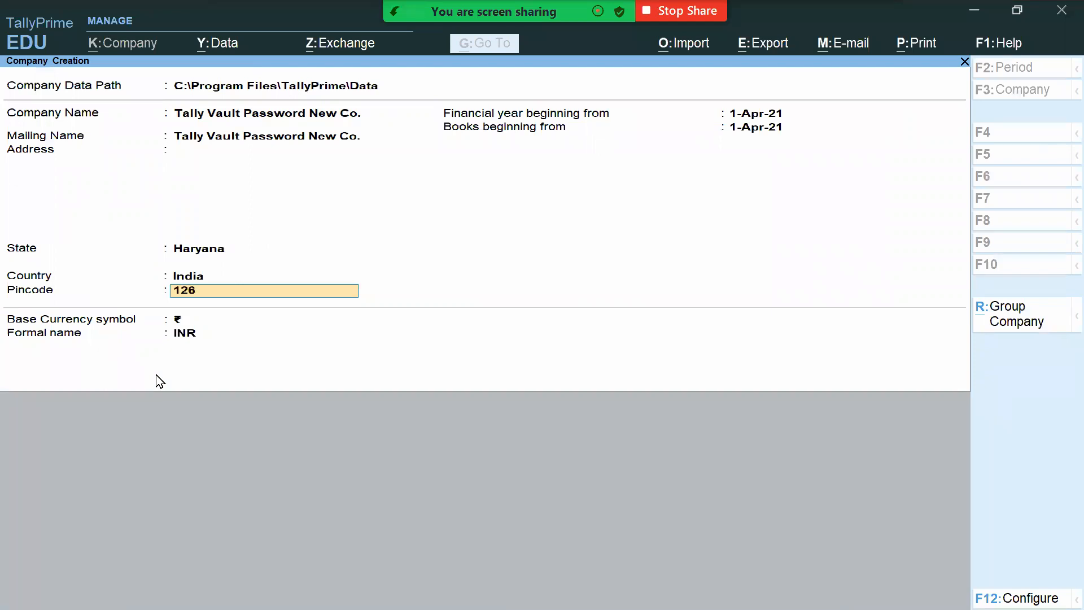
pyautogui.press('Return')
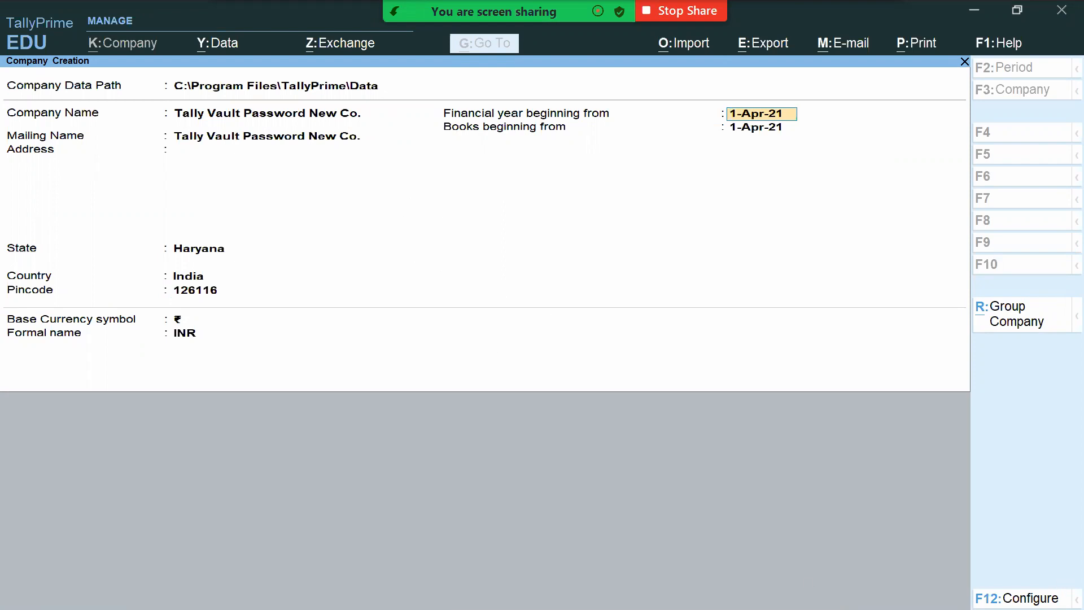
# Step: In F12 configuration, set 'Use TallyVault Password to encrypt Company Data' to Yes
pyautogui.press('F12')
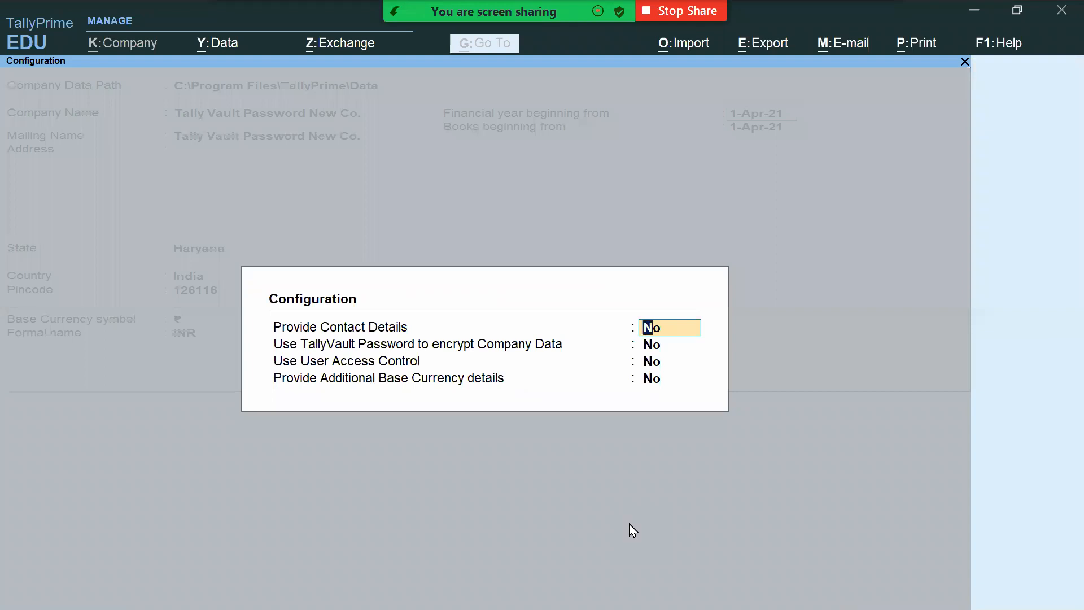
pyautogui.press('Return')
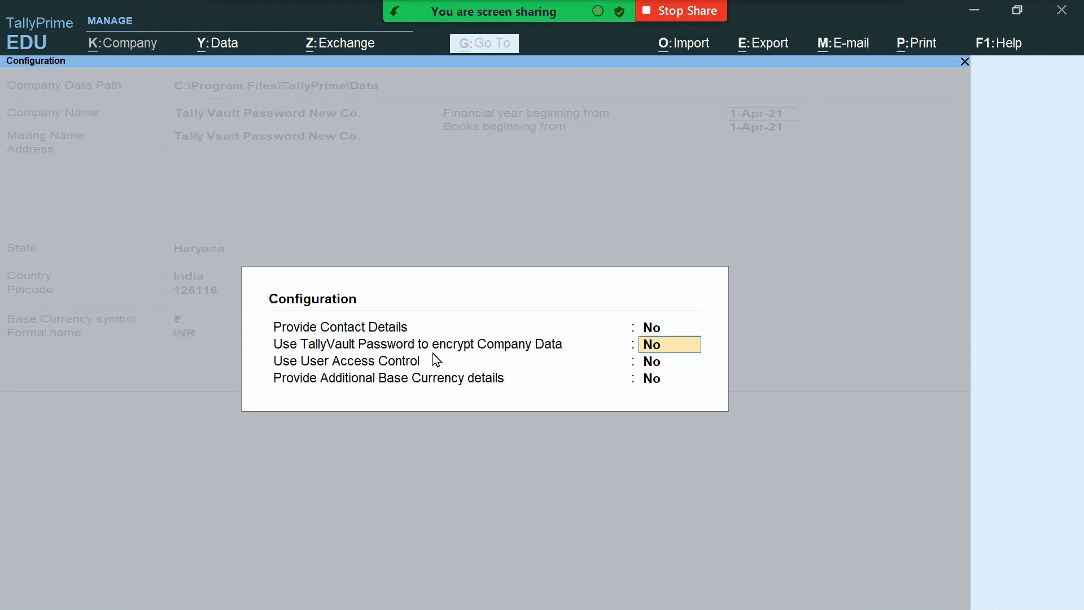
pyautogui.write('y')
pyautogui.hotkey('ctrl', 'a')
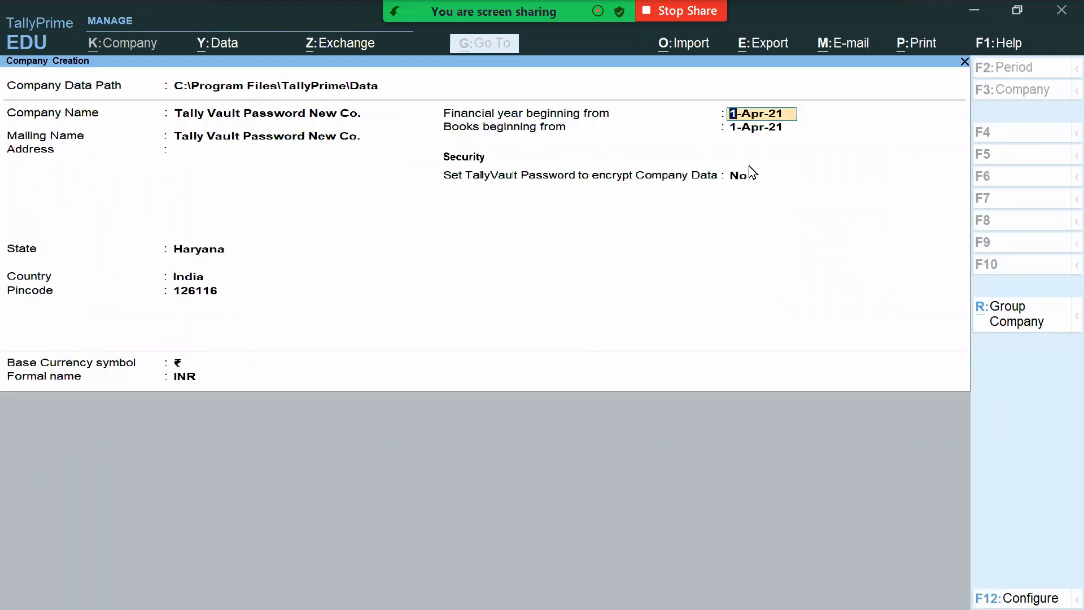
pyautogui.click(731, 178)
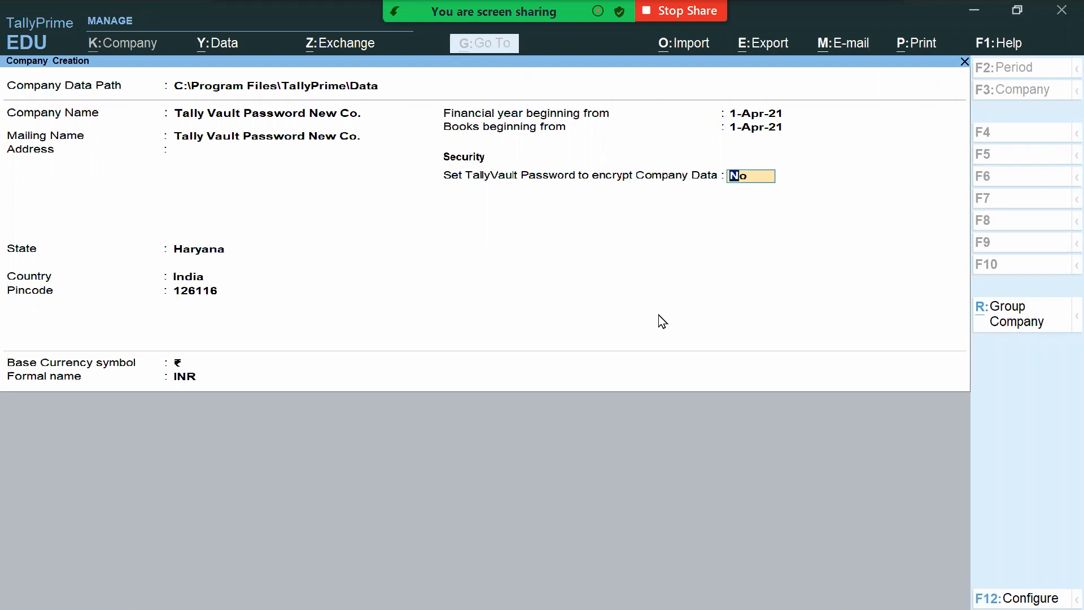
# Step: Set TallyVault Password to Yes, enter and confirm the password, and save the company
pyautogui.write('y')
pyautogui.press('Return')
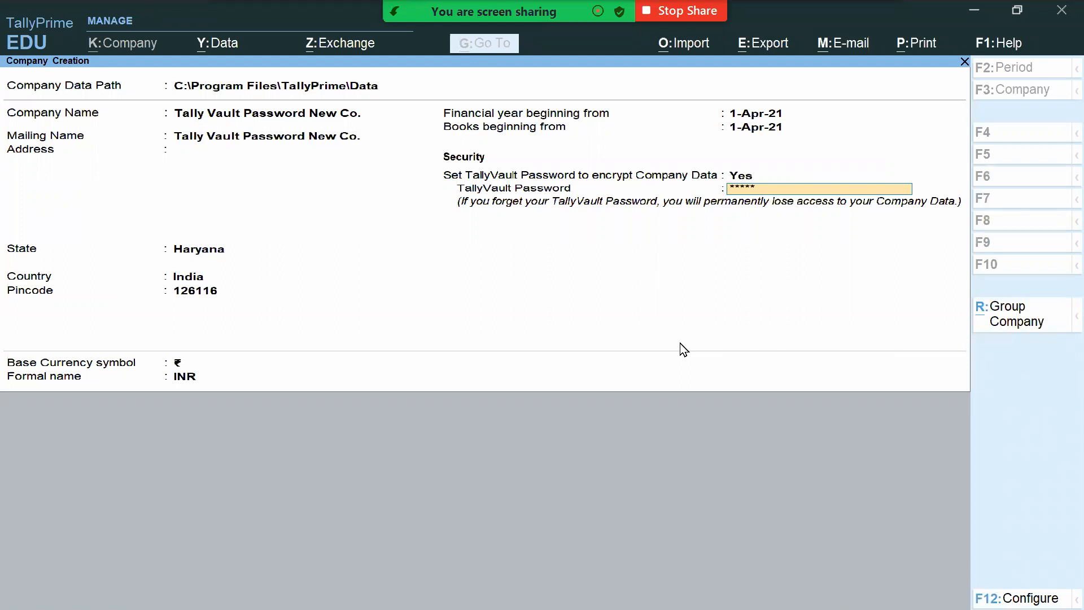
pyautogui.press('Return')
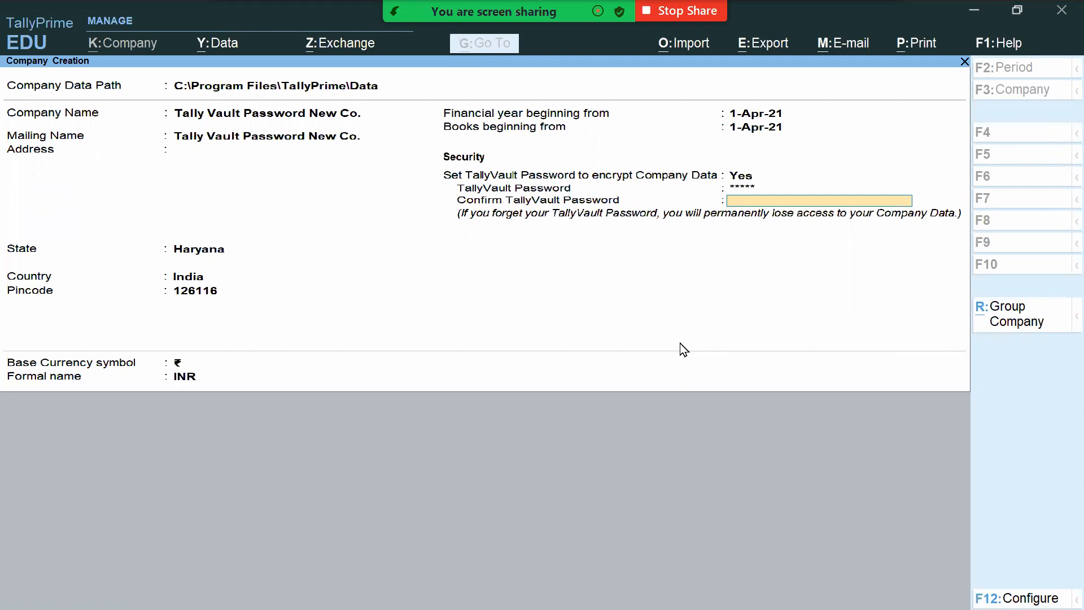
pyautogui.press('Return')
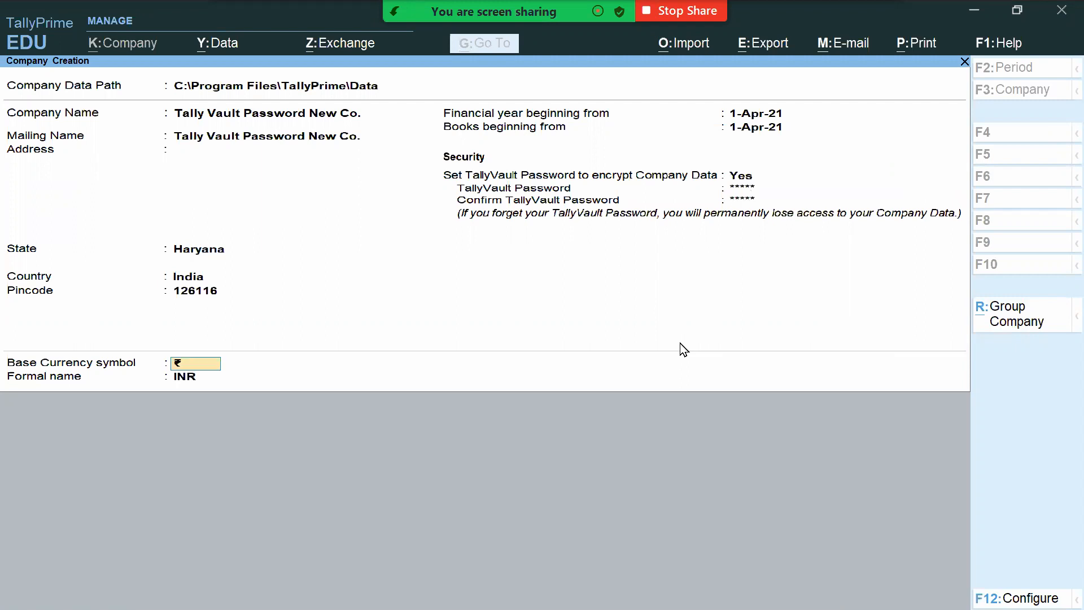
pyautogui.press('Return')
pyautogui.press('Return')
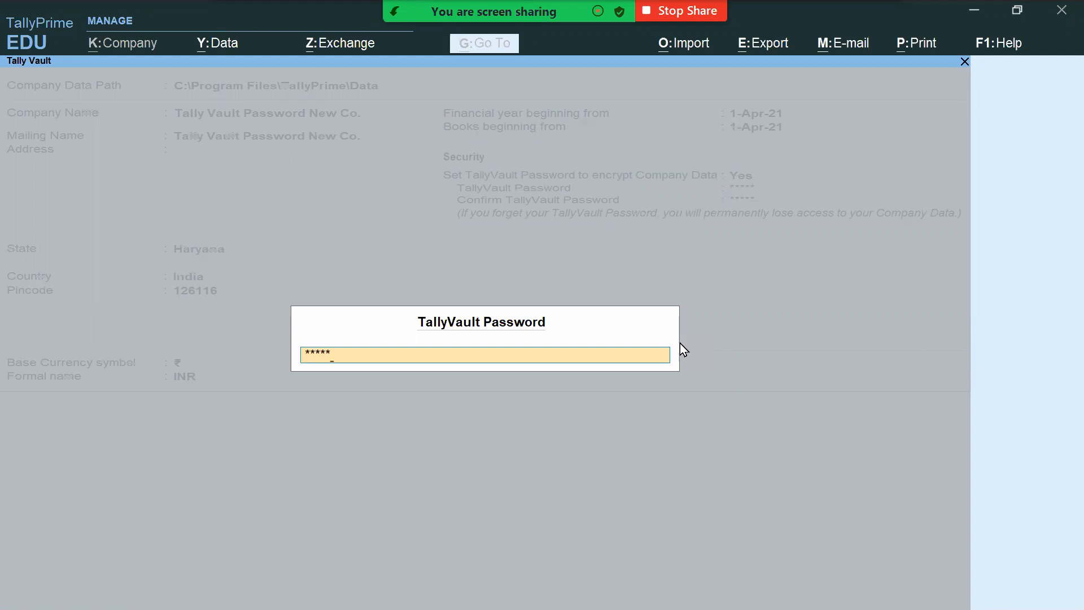
pyautogui.press('Return')
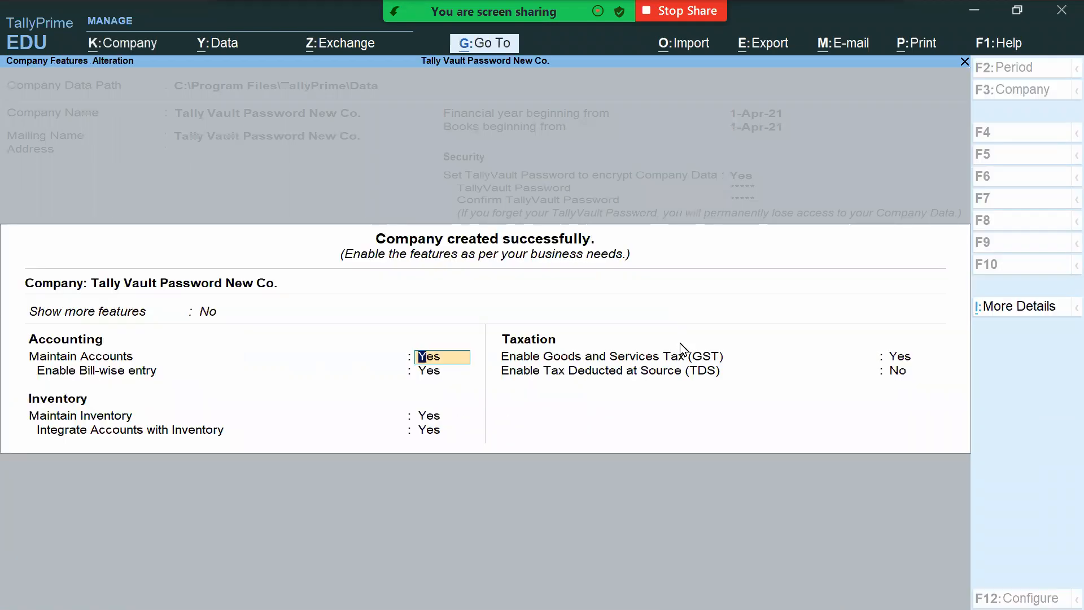
# Step: Switch off bill-wise entry, inventory and GST, then accept the company features
pyautogui.press('Return')
pyautogui.press('n')
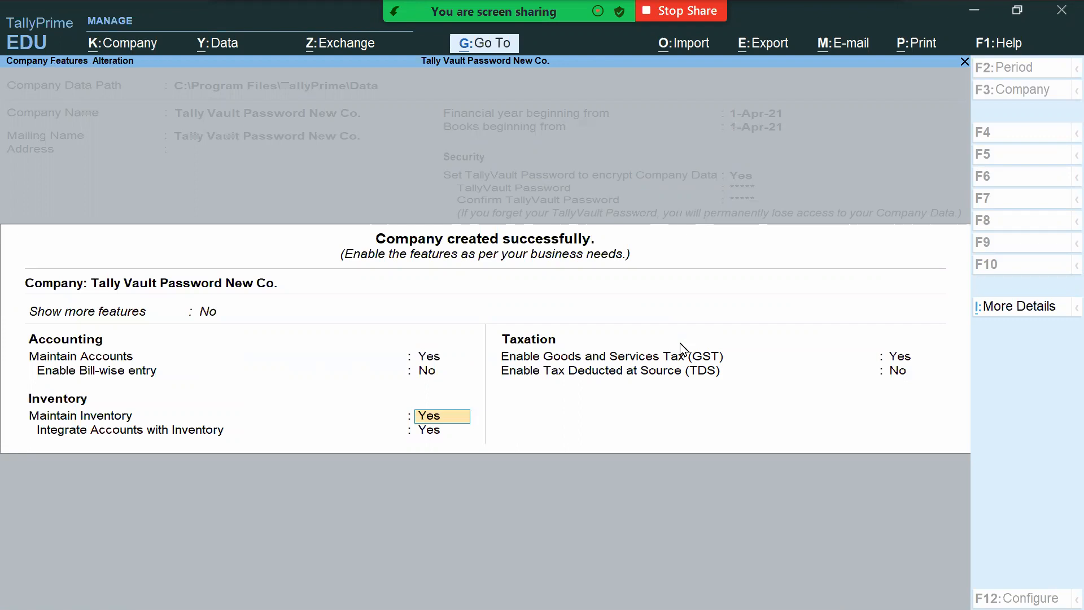
pyautogui.press('n')
pyautogui.press('n')
pyautogui.press('Return')
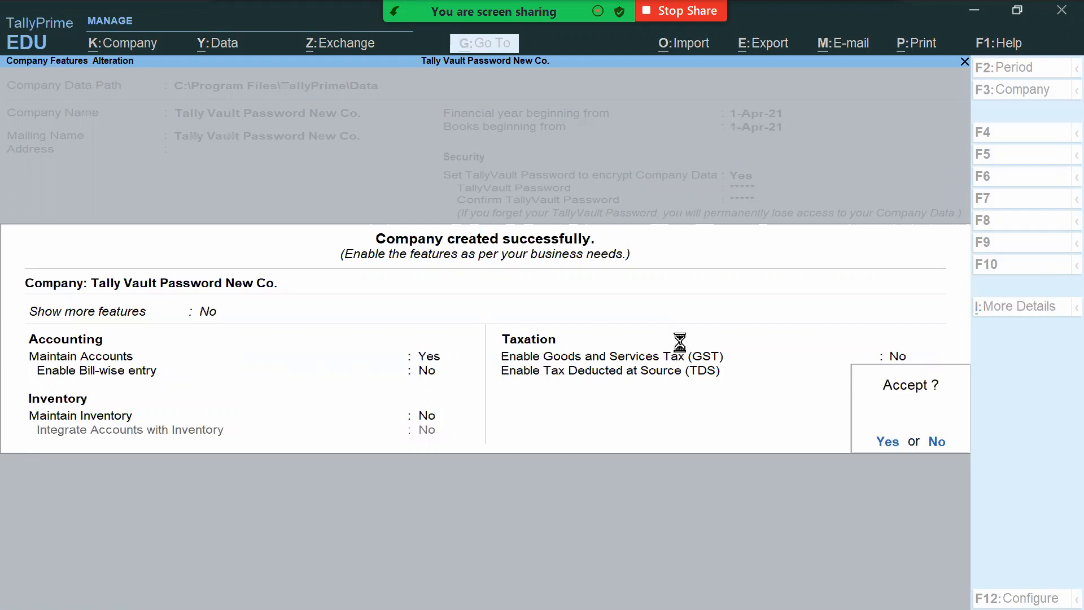
pyautogui.press('y')
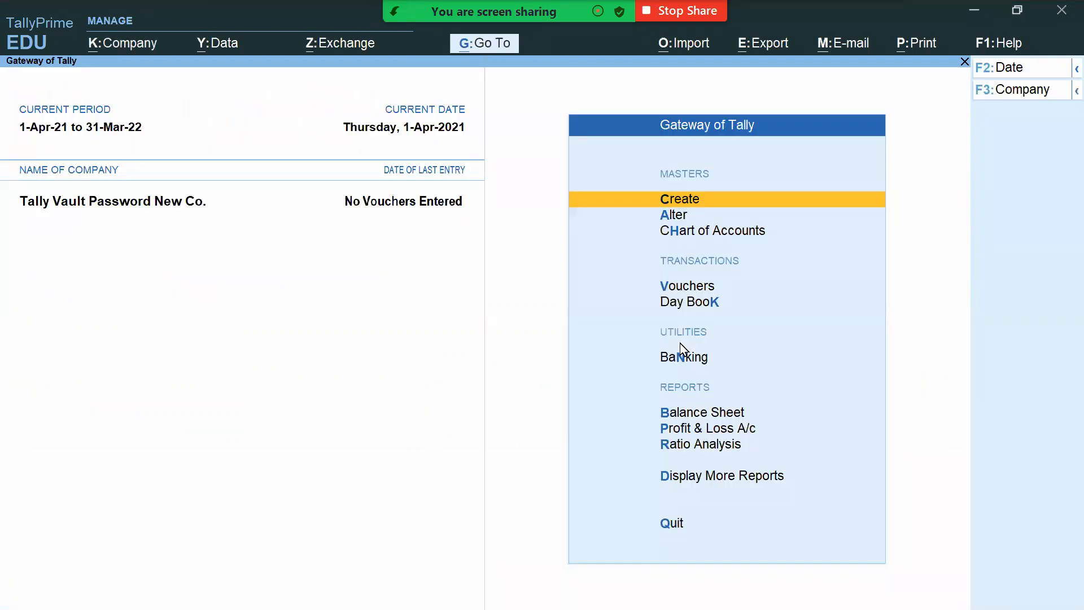
# Step: Open TallyVault for the company and enter old, new and confirm passwords
pyautogui.click(132, 42)
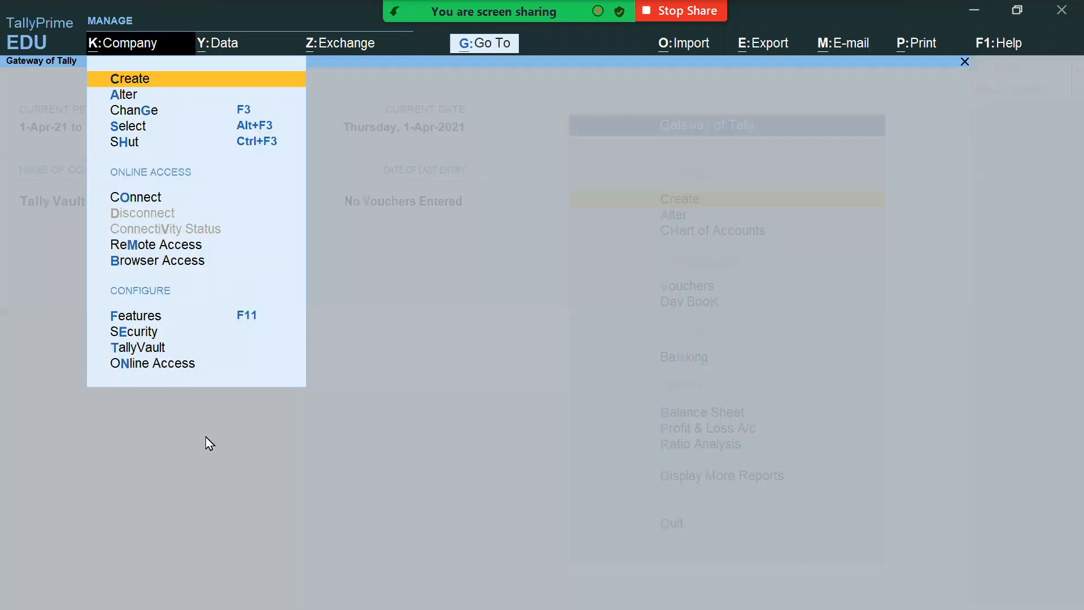
pyautogui.click(154, 353)
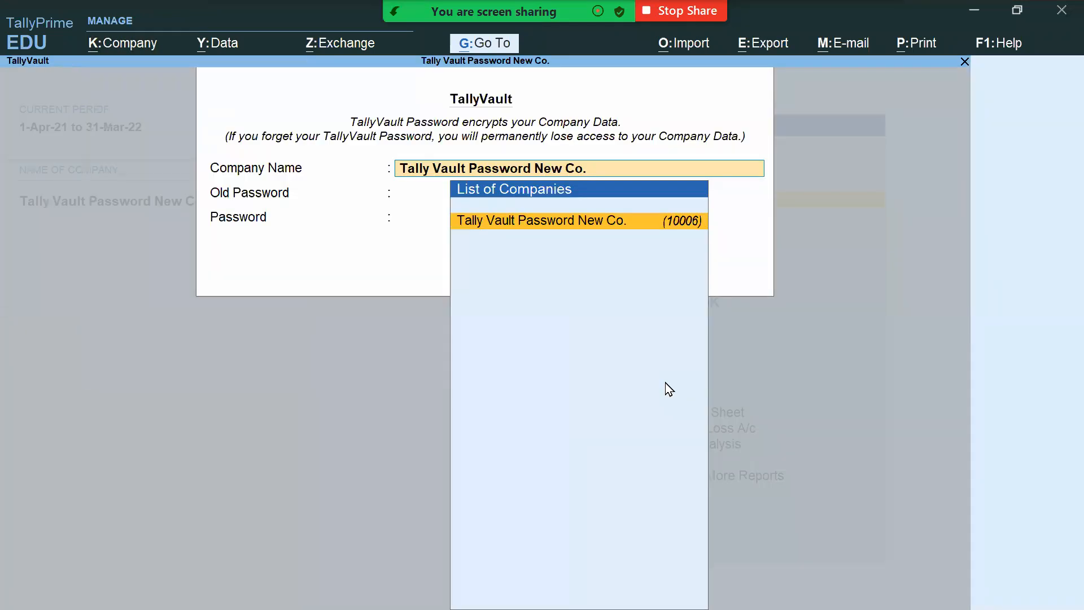
pyautogui.press('Return')
pyautogui.write('****')
pyautogui.press('Return')
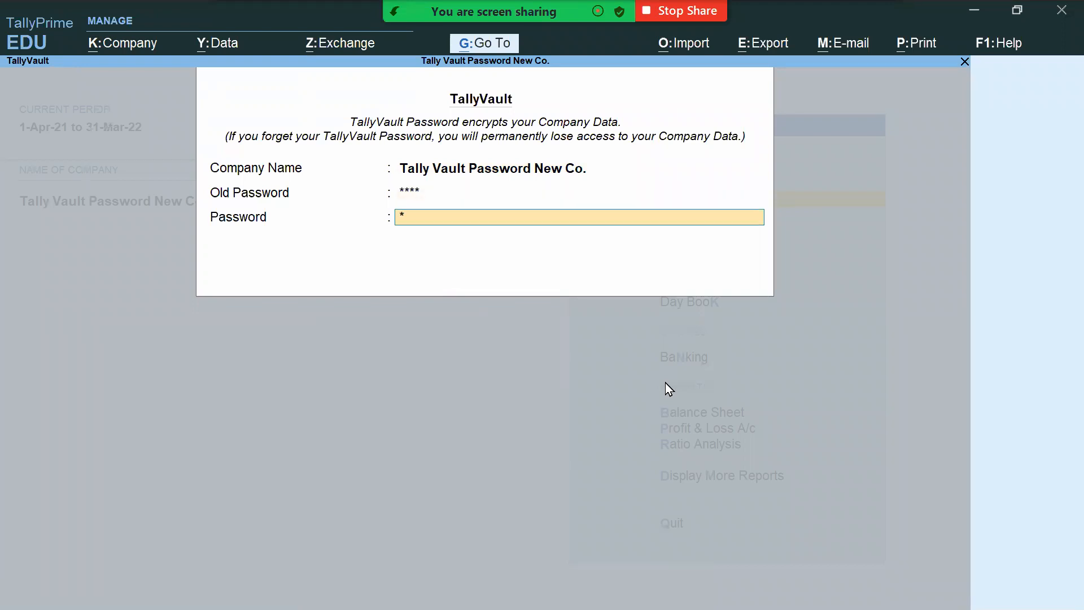
pyautogui.press('Return')
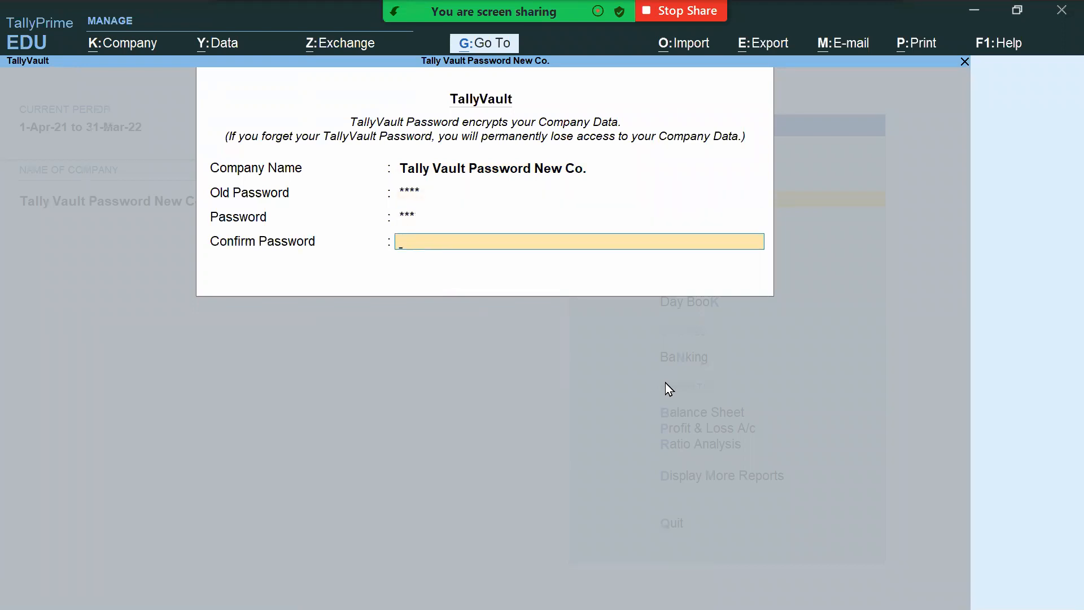
pyautogui.write('***')
pyautogui.press('Return')
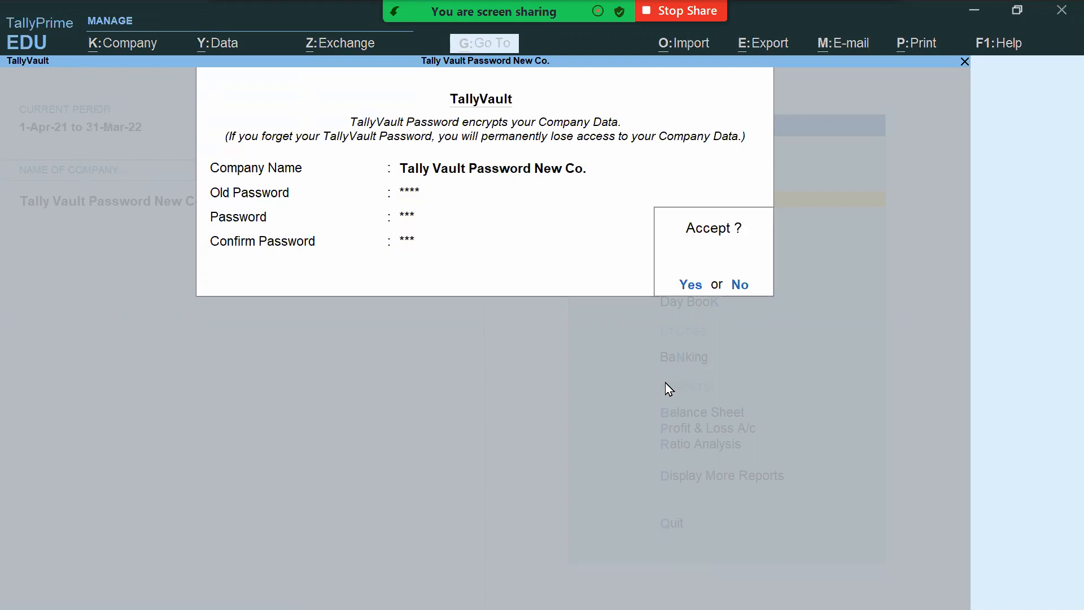
pyautogui.press('BackSpace')
pyautogui.press('BackSpace')
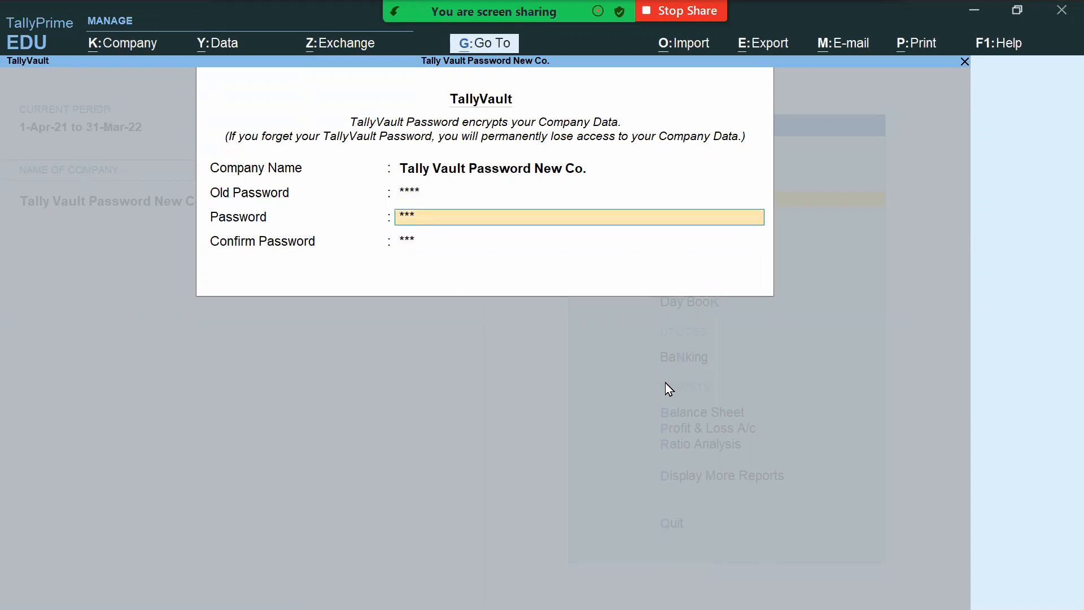
pyautogui.press('Return')
pyautogui.press('Return')
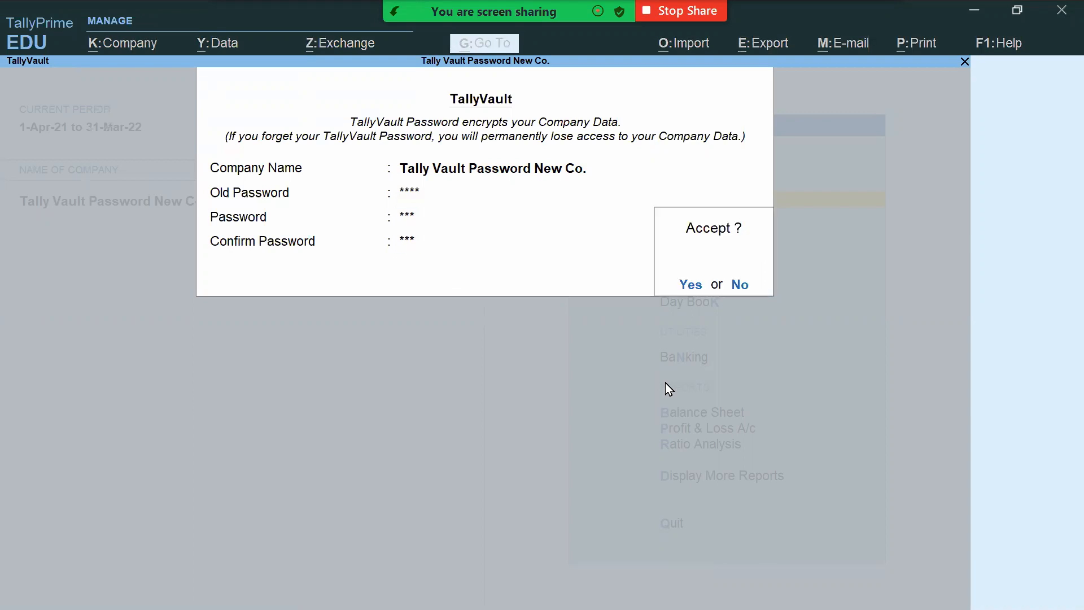
pyautogui.press('Return')
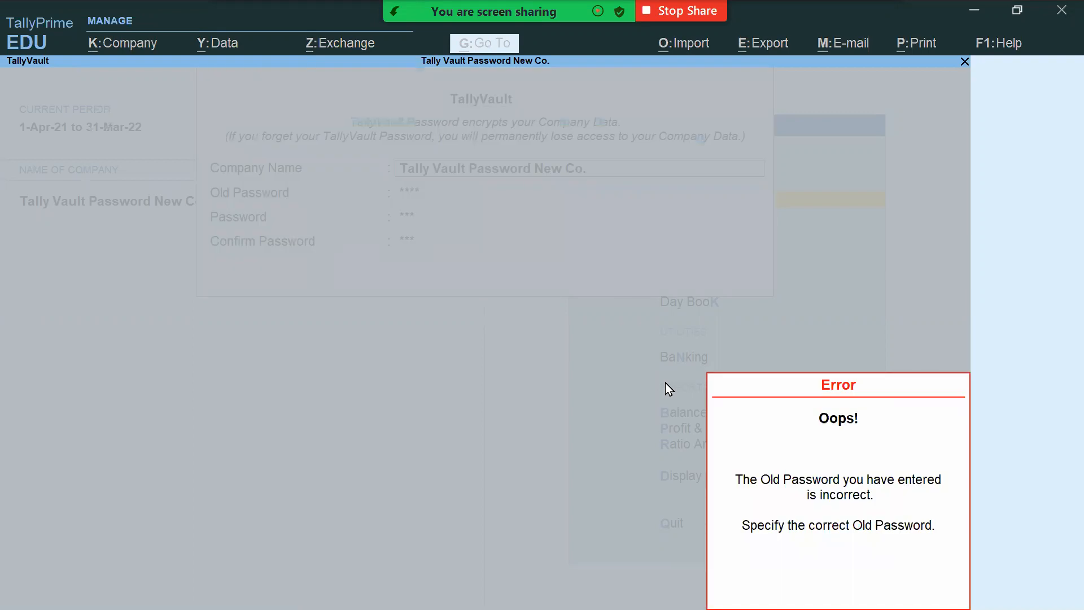
# Step: Re-enter the correct old password, set a three-character new password, and reopen the company with it
pyautogui.press('Return')
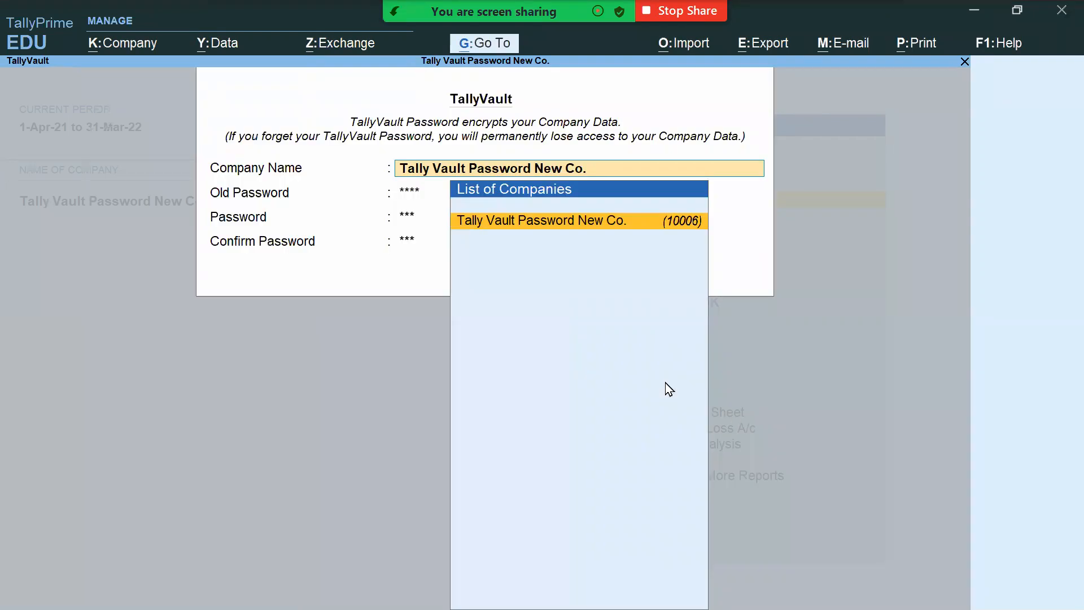
pyautogui.press('Return')
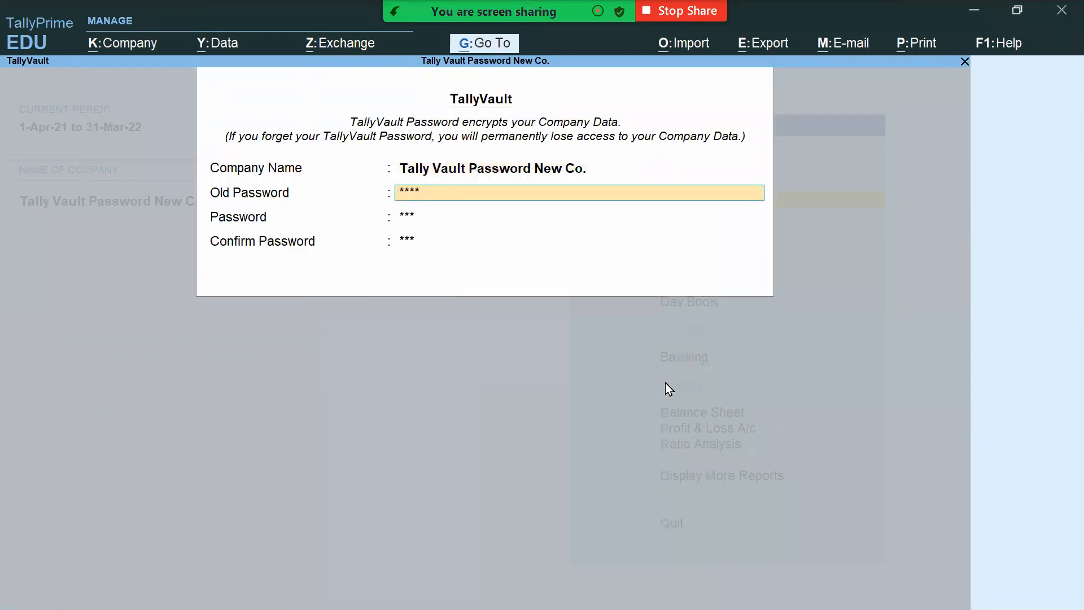
pyautogui.press('BackSpace')
pyautogui.press('BackSpace')
pyautogui.press('BackSpace')
pyautogui.write('****')
pyautogui.press('Return')
pyautogui.write('***')
pyautogui.press('Return')
pyautogui.write('***')
pyautogui.press('Return')
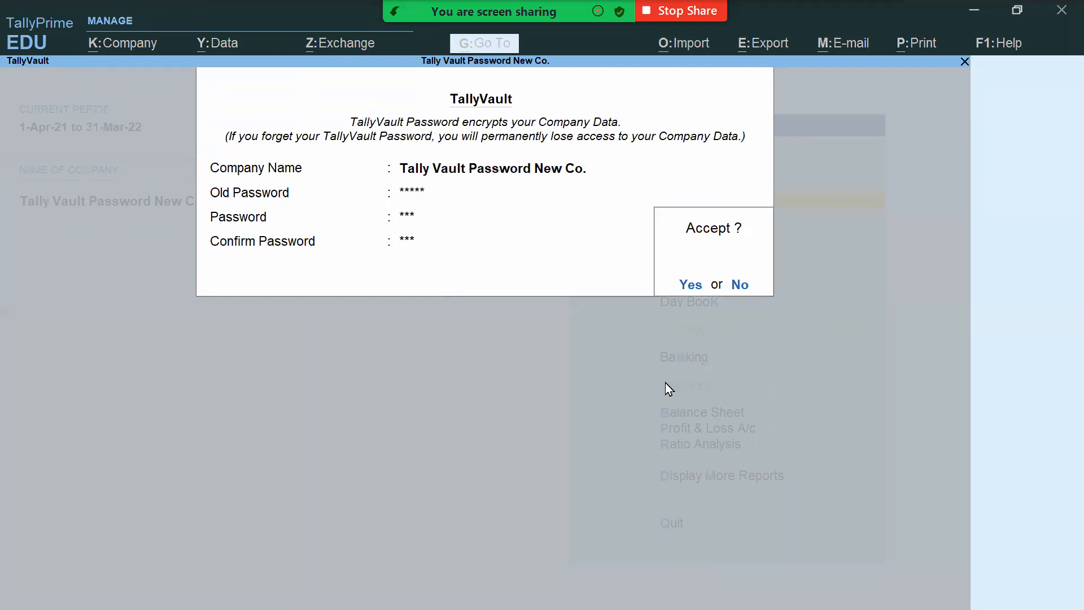
pyautogui.press('Return')
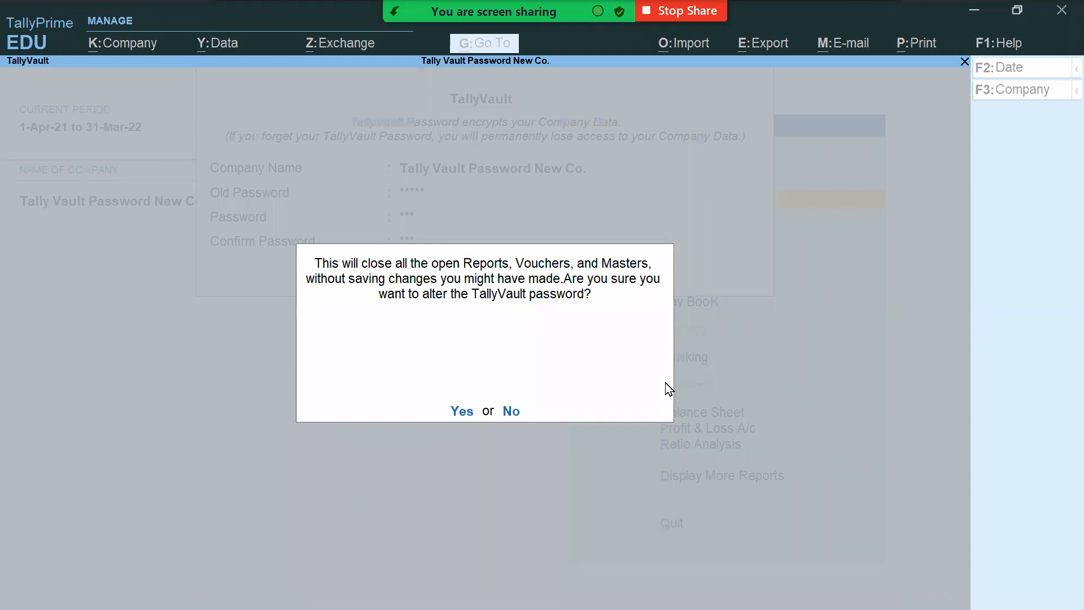
pyautogui.press('Return')
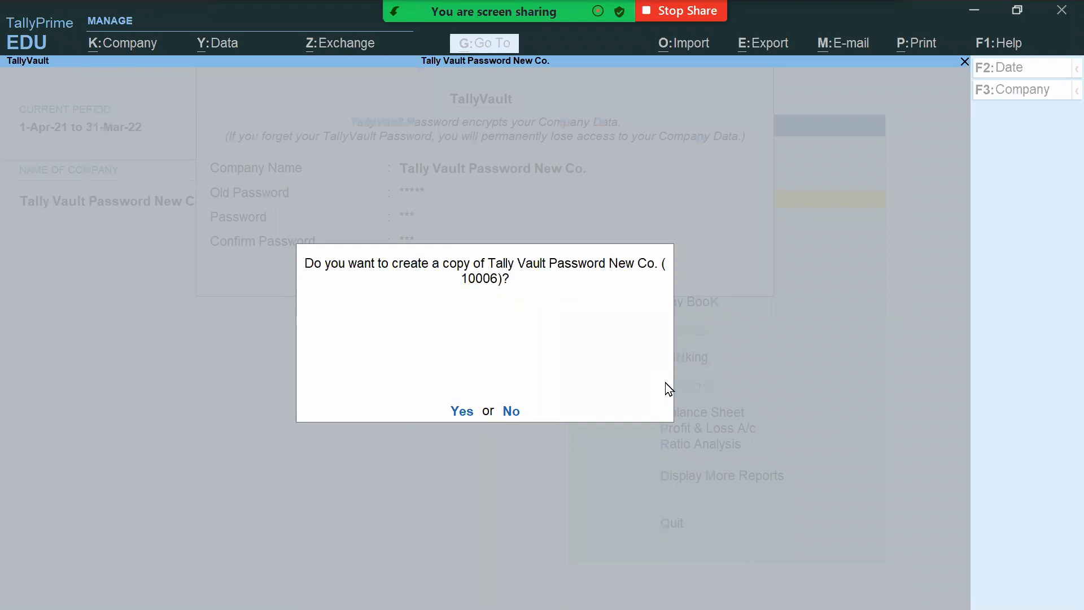
pyautogui.click(511, 411)
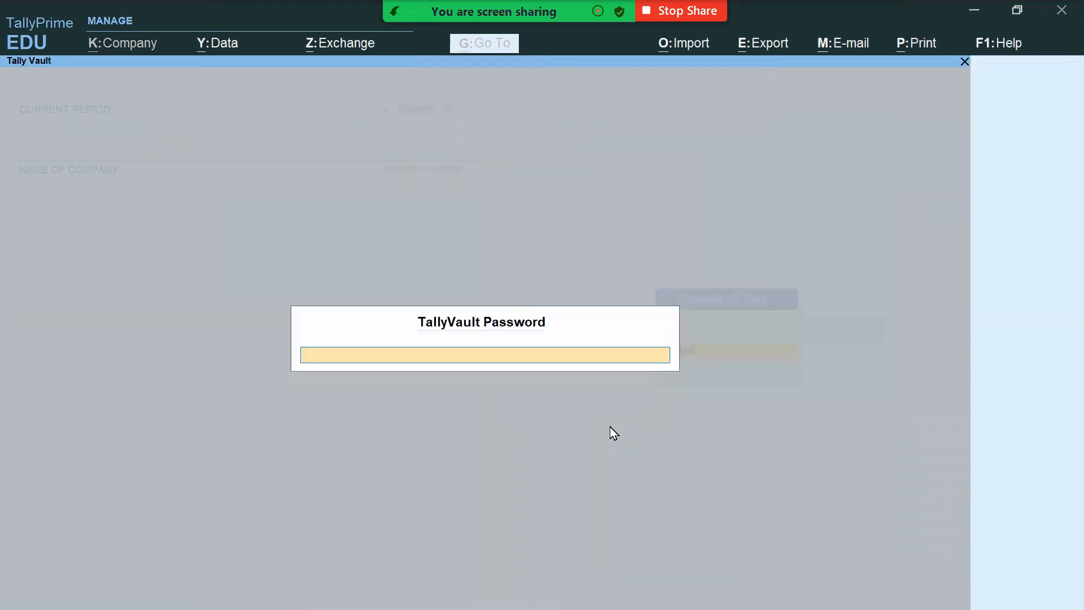
pyautogui.write('***')
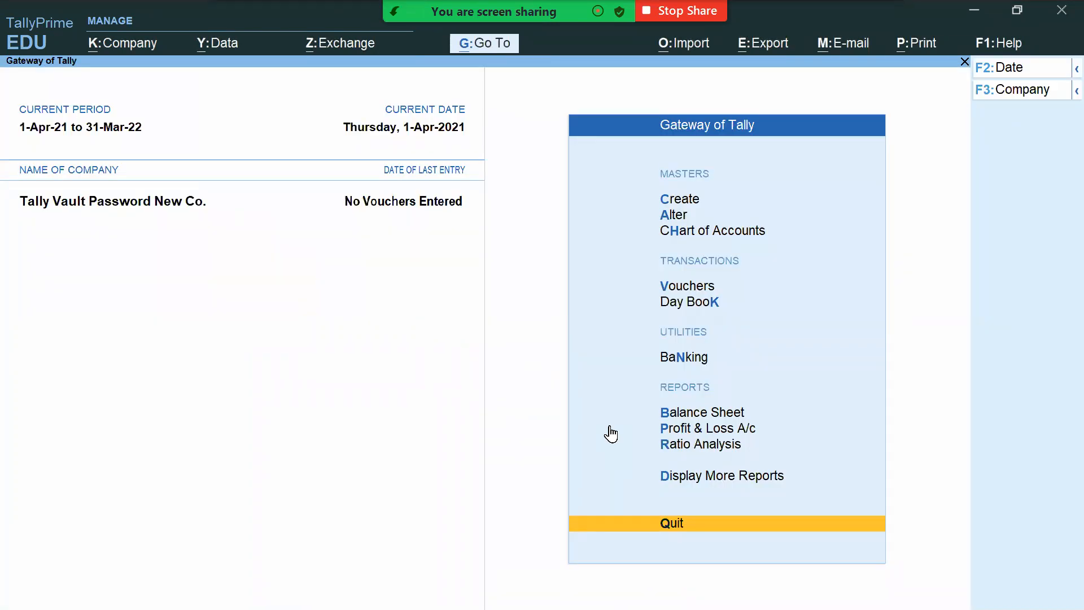
# Step: Enter the current vault password and leave the new password blank to drop encryption
pyautogui.hotkey('alt', 'k')
pyautogui.press('v')
pyautogui.press('Return')
pyautogui.write('**')
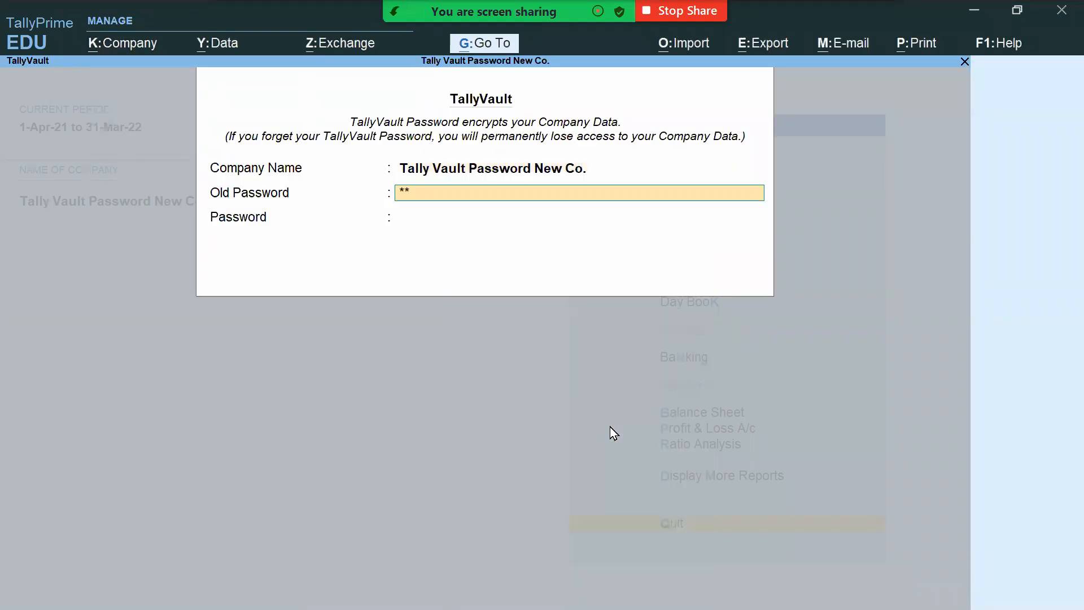
pyautogui.write('*')
pyautogui.press('Return')
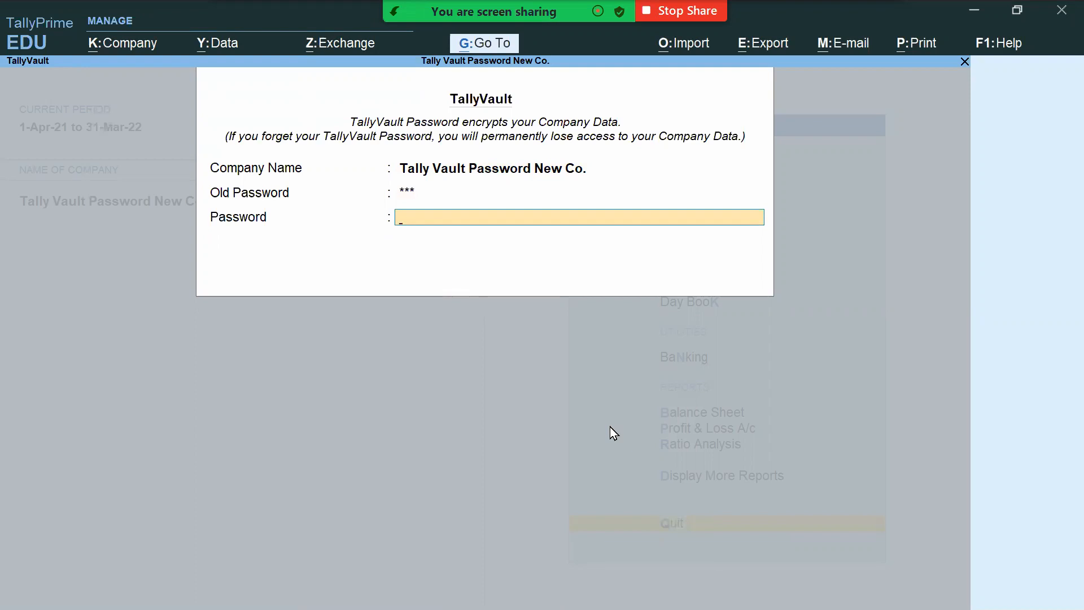
pyautogui.press('Return')
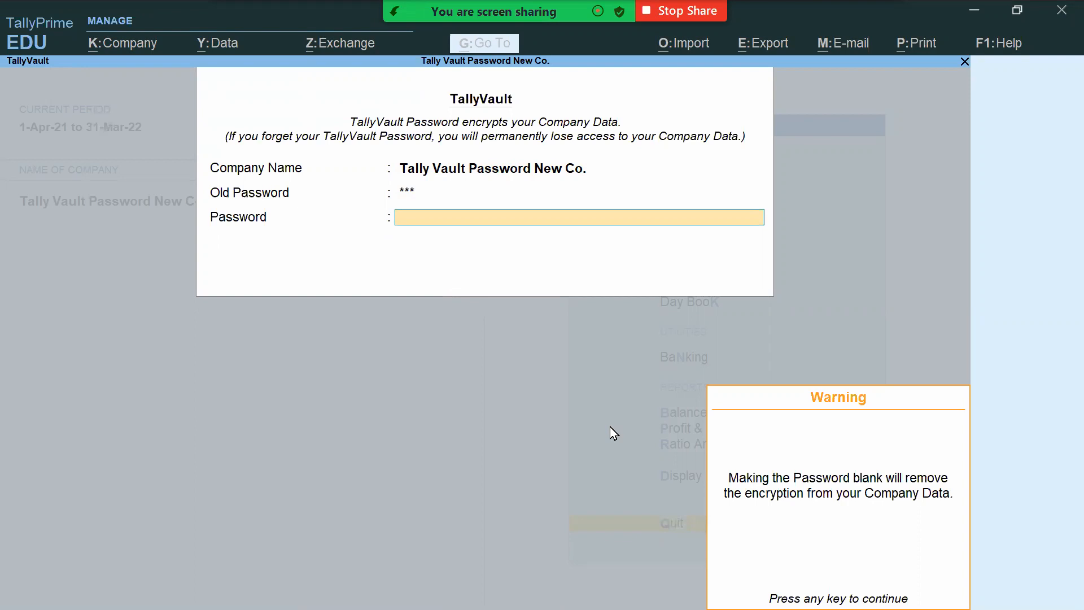
pyautogui.press('Return')
pyautogui.press('Return')
pyautogui.press('Return')
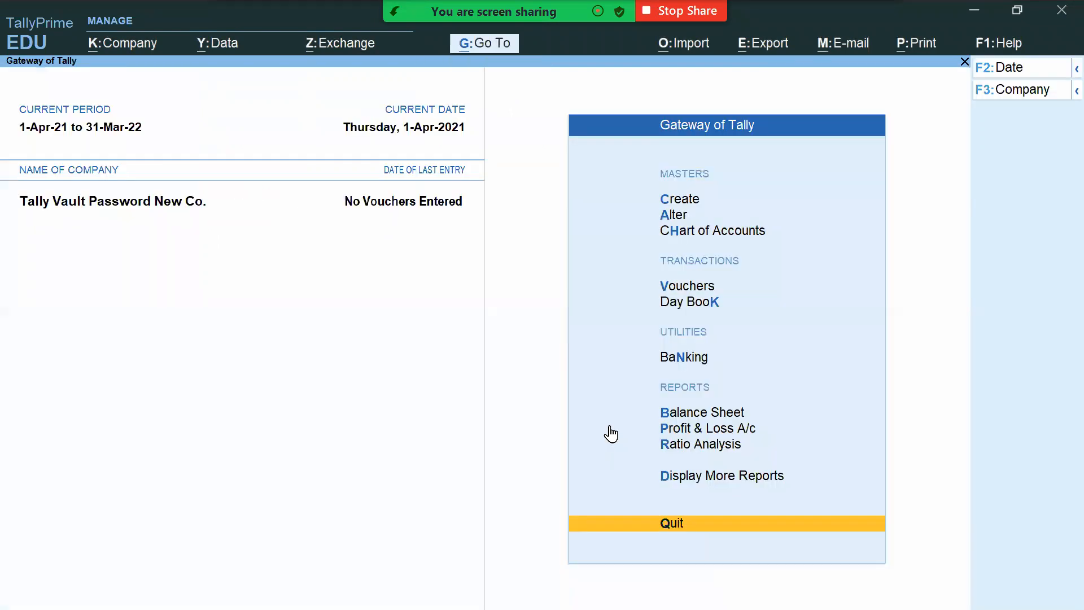
# Step: Shut Tally Vault Password New Co. with Ctrl+F3
pyautogui.press('ctrl')
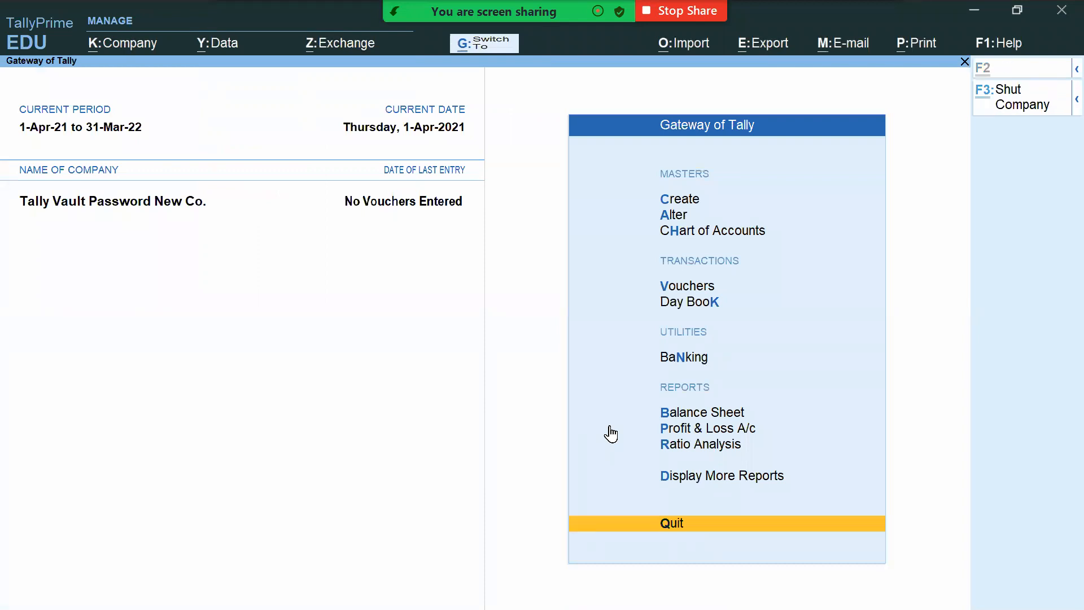
pyautogui.hotkey('ctrl', 'F3')
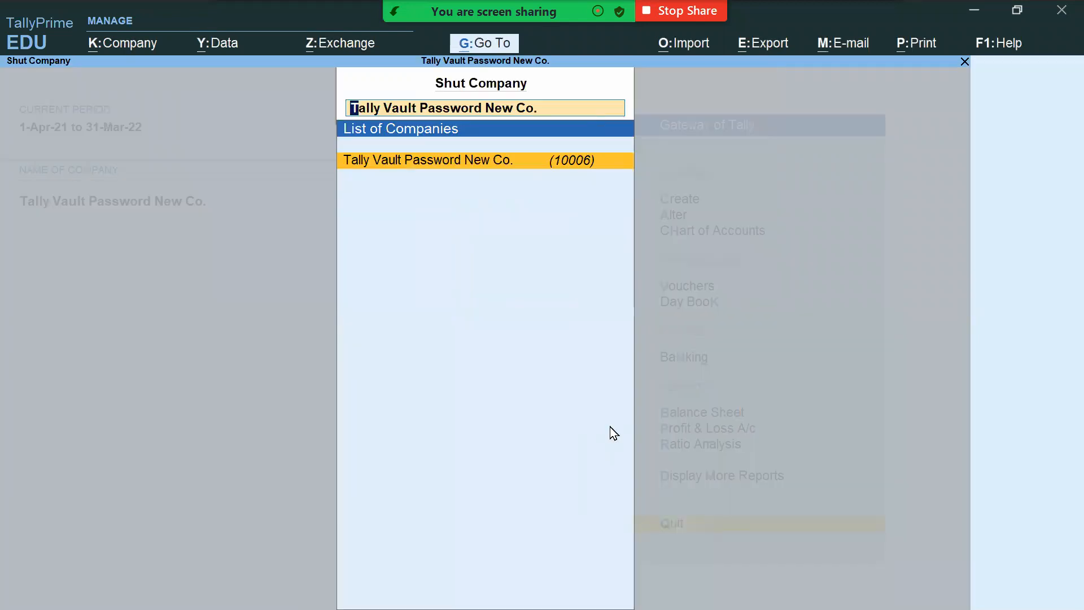
pyautogui.press('Return')
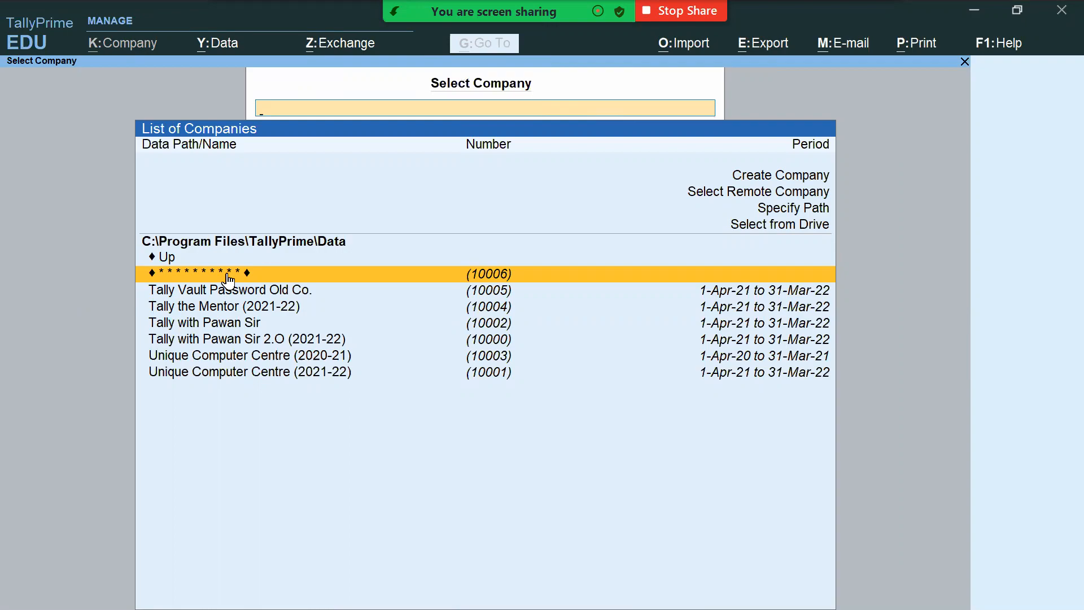
# Step: On the Class # 10 slide, draw a red question mark beside item 2
pyautogui.hotkey('alt', 'Tab')
pyautogui.moveTo(898, 336)
pyautogui.mouseDown()
pyautogui.moveTo(950, 285)
pyautogui.moveTo(924, 370)
pyautogui.moveTo(955, 460)
pyautogui.moveTo(935, 435)
pyautogui.mouseUp()
pyautogui.click(936, 442)
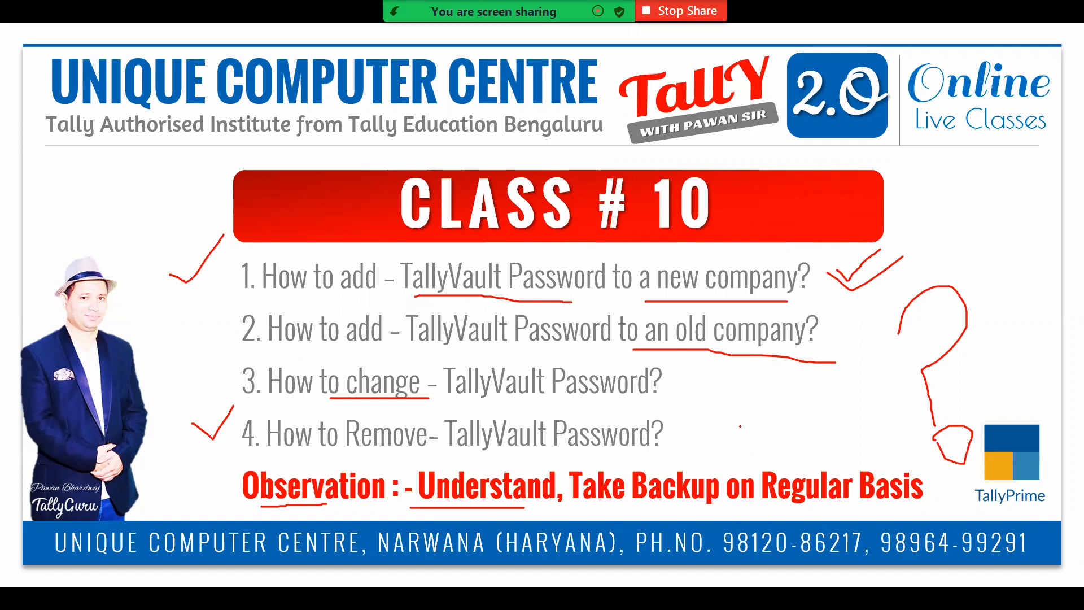
# Step: Switch windows toward the Edge window showing the YouTube channel
pyautogui.hotkey('alt', 'Tab')
pyautogui.hotkey('alt', 'Tab')
pyautogui.hotkey('alt', 'Tab')
pyautogui.hotkey('alt', 'Tab')
pyautogui.hotkey('alt', 'Tab')
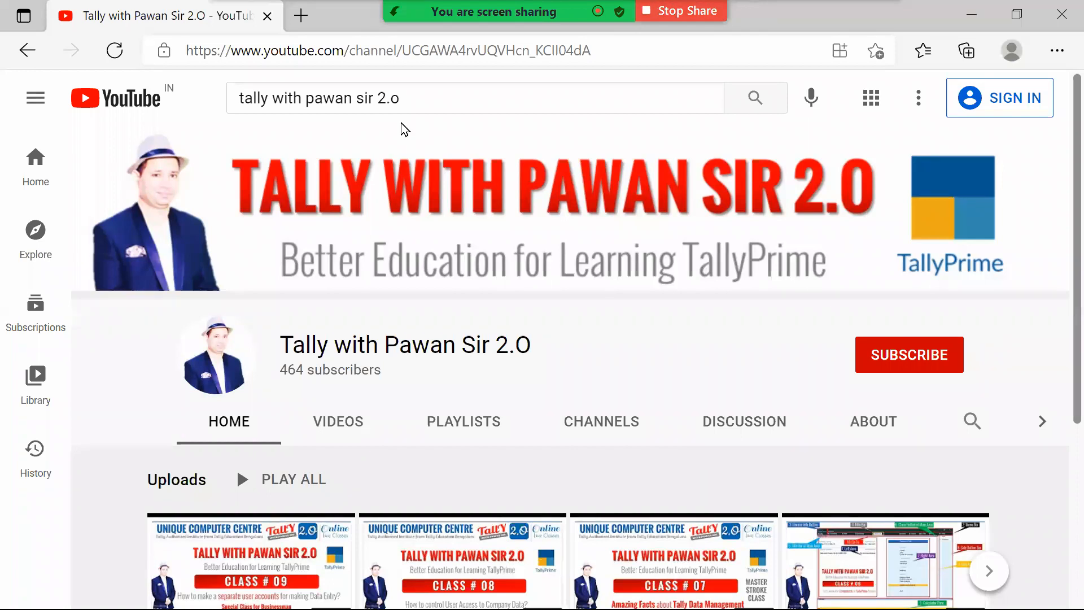
# Step: Draw red boxes around the channel name and subscriber count, then switch to the channel's Videos window
pyautogui.moveTo(252, 315)
pyautogui.mouseDown()
pyautogui.moveTo(503, 399)
pyautogui.moveTo(549, 385)
pyautogui.mouseUp()
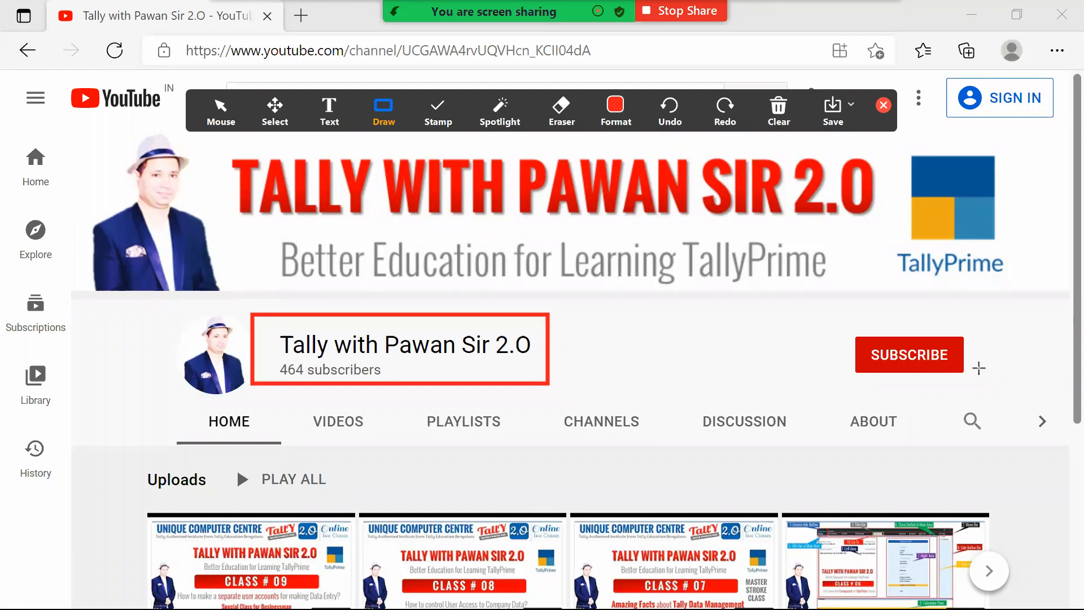
pyautogui.moveTo(752, 337); pyautogui.dragTo(817, 369)
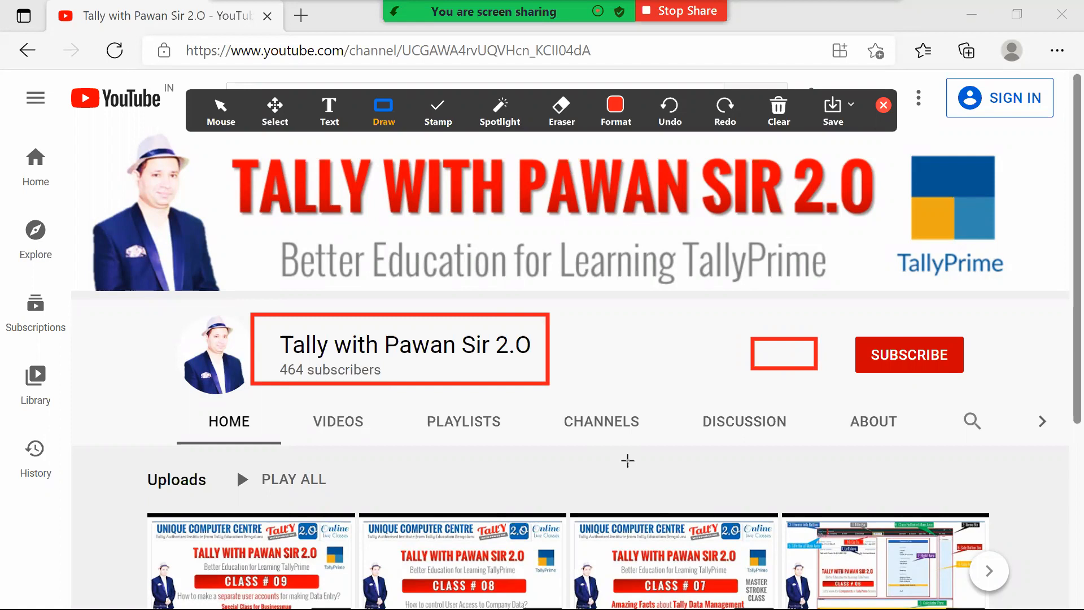
pyautogui.hotkey('alt', 'Tab')
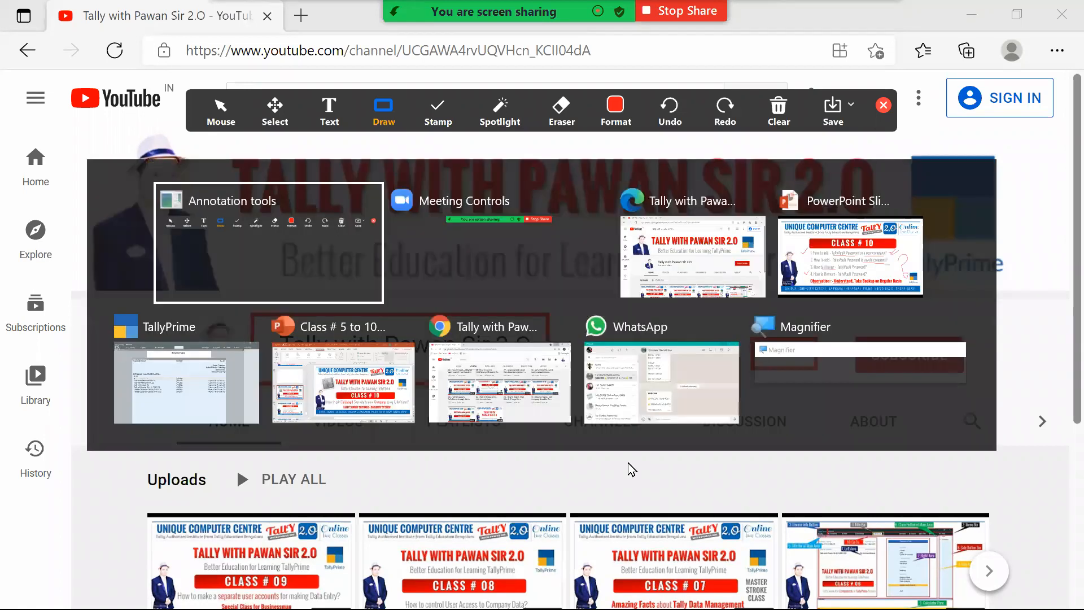
pyautogui.hotkey('alt', 'Tab')
pyautogui.hotkey('alt', 'Tab')
pyautogui.hotkey('alt', 'Tab')
pyautogui.hotkey('alt', 'Tab')
pyautogui.hotkey('alt', 'Tab')
pyautogui.hotkey('alt', 'Tab')
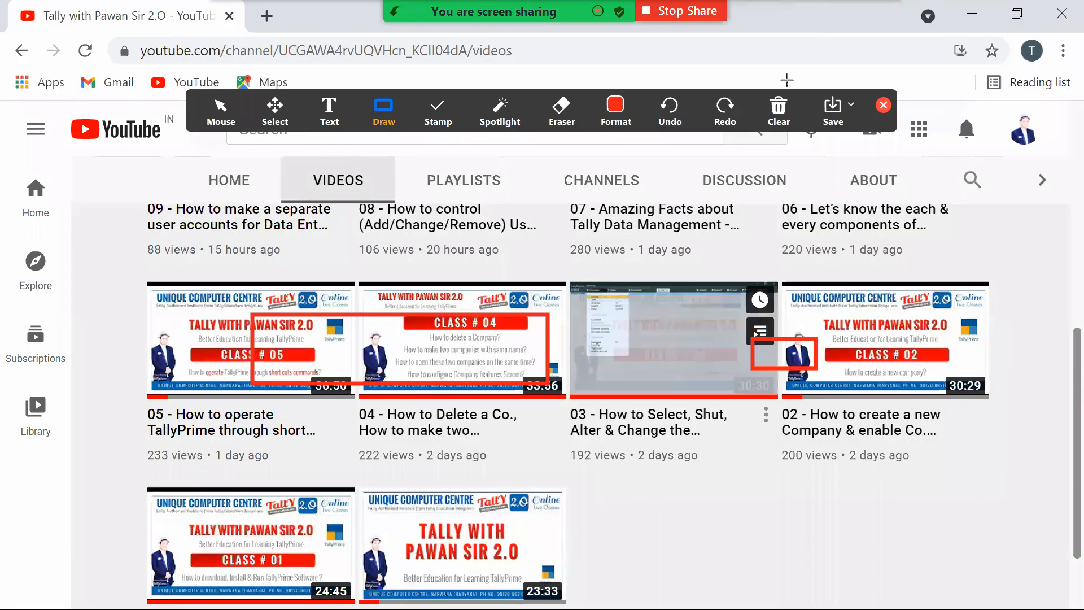
pyautogui.click(780, 111)
pyautogui.click(808, 149)
pyautogui.click(884, 105)
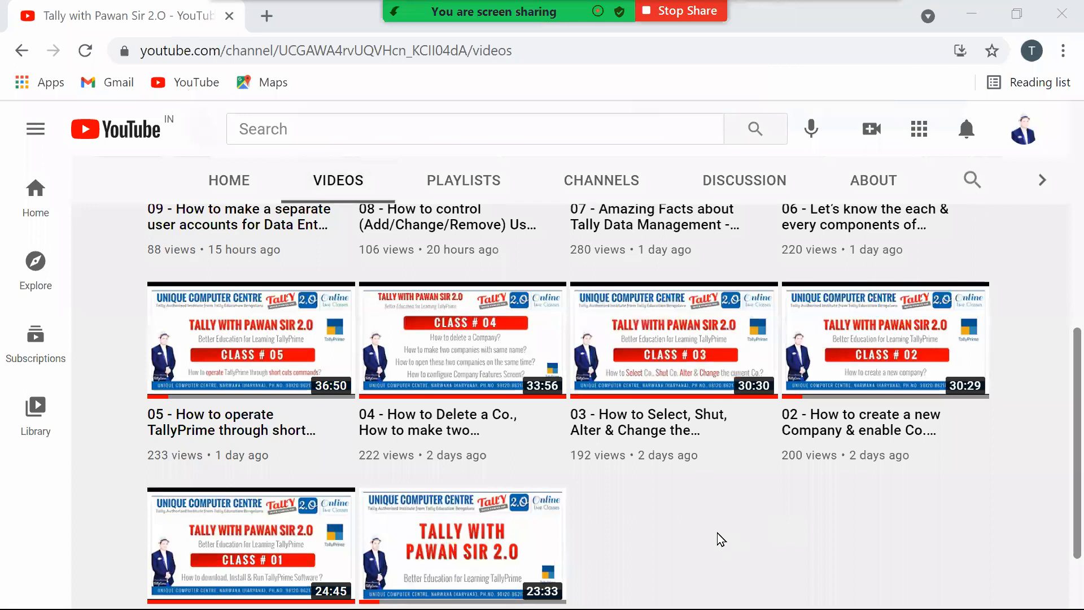
pyautogui.scroll(-2, 720, 528)
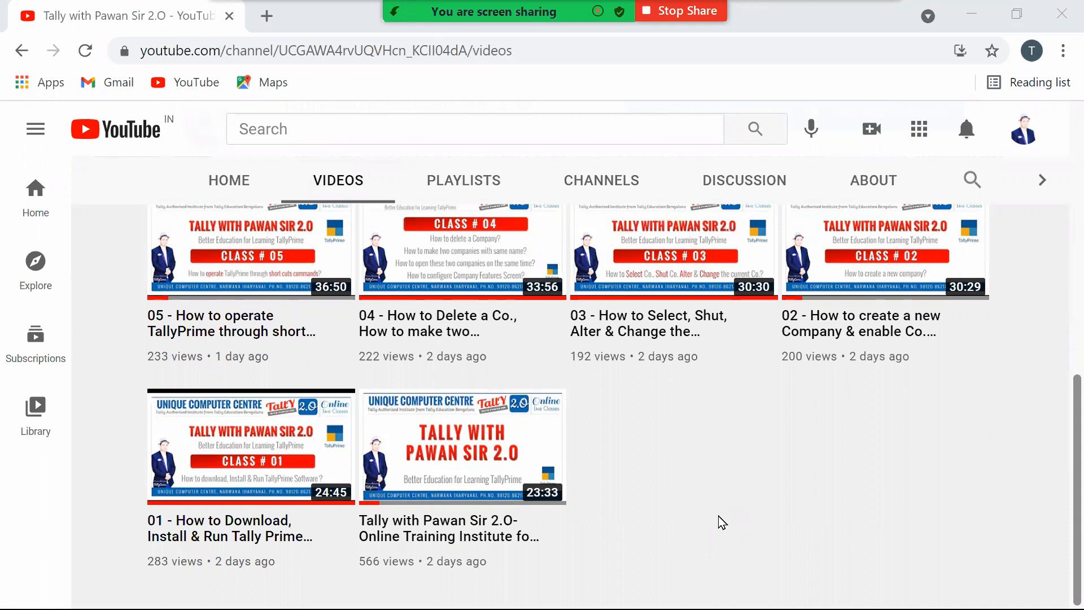
pyautogui.scroll(3, 722, 515)
pyautogui.scroll(5, 722, 515)
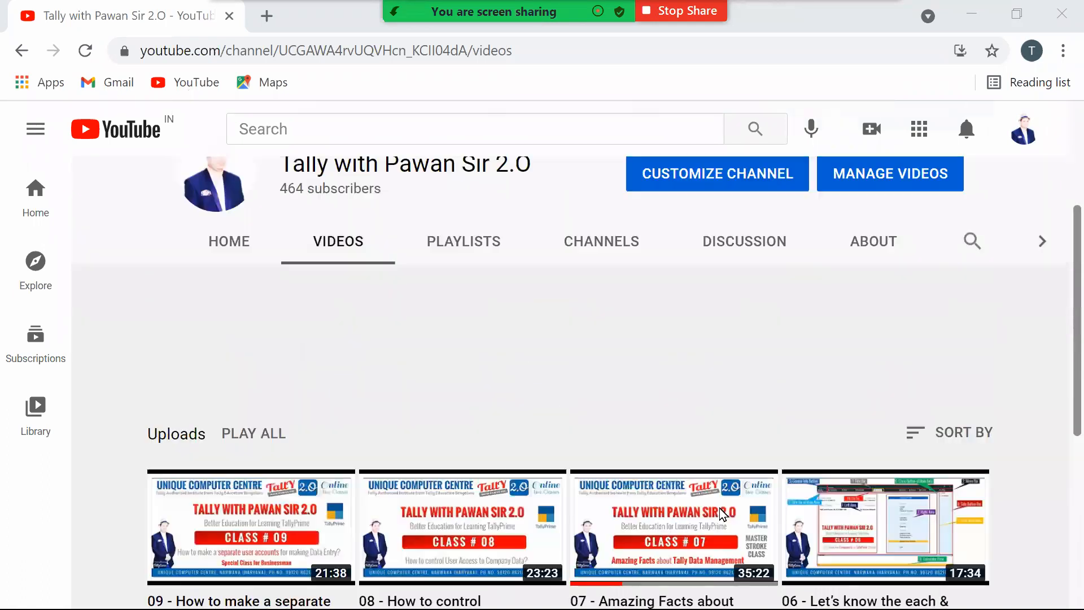
pyautogui.scroll(-3, 717, 515)
pyautogui.scroll(-3, 714, 514)
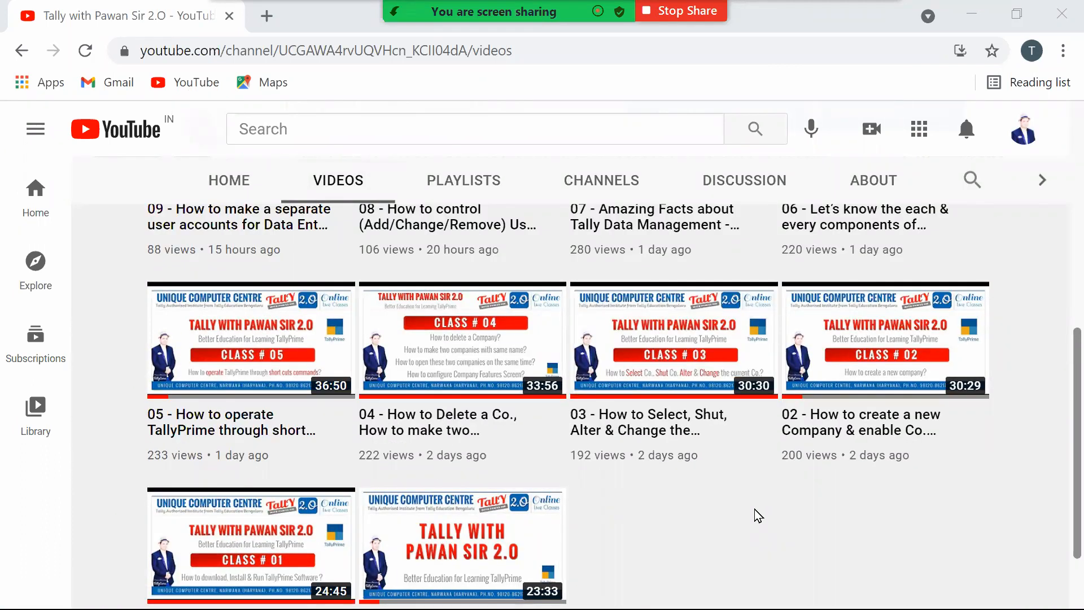
pyautogui.scroll(3, 759, 516)
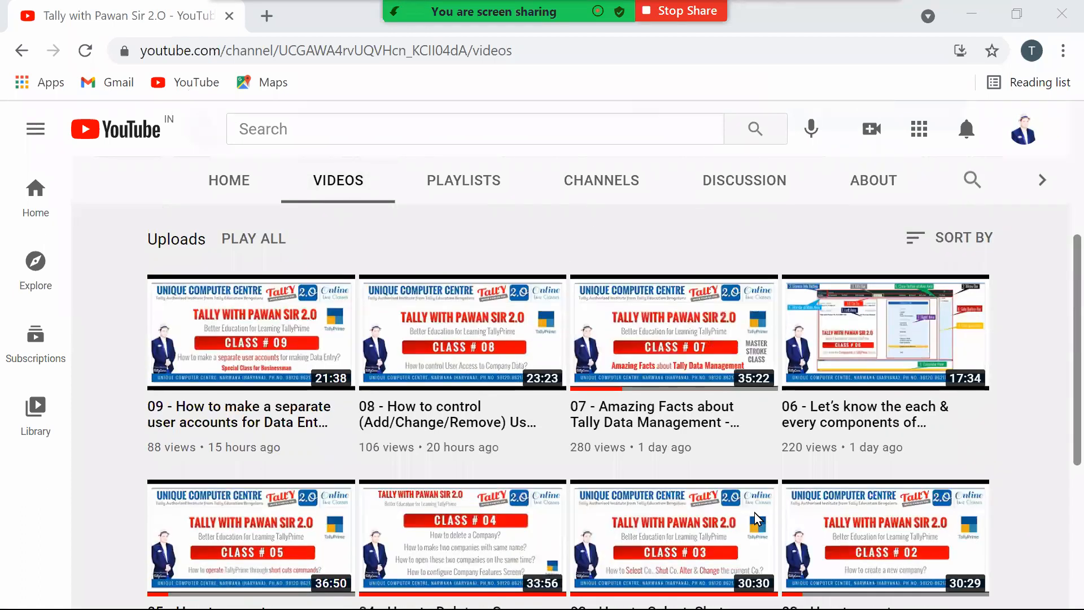
pyautogui.scroll(2, 758, 518)
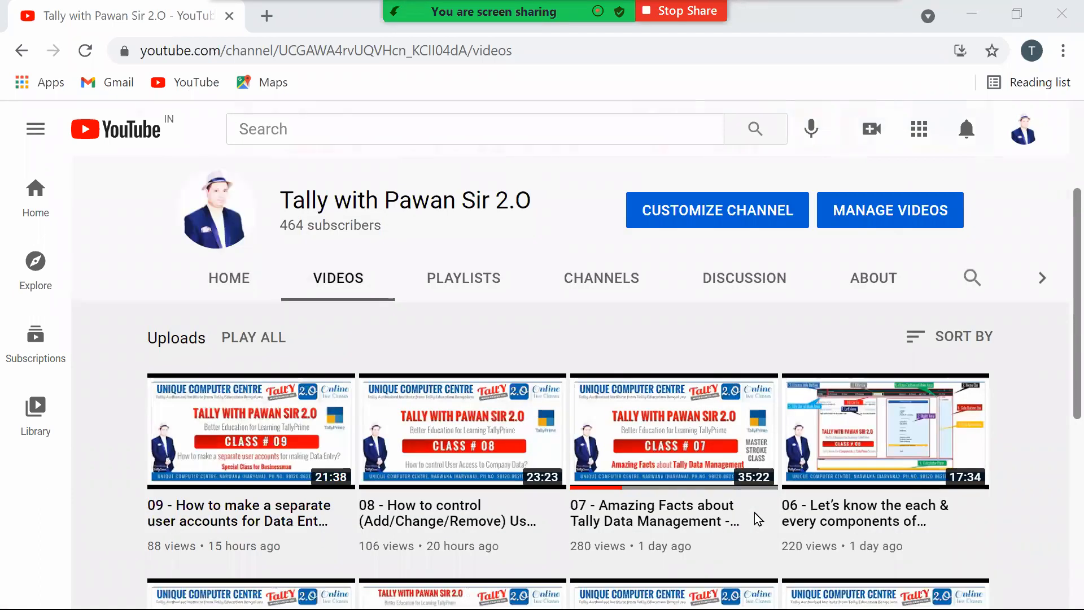
pyautogui.scroll(-4, 759, 518)
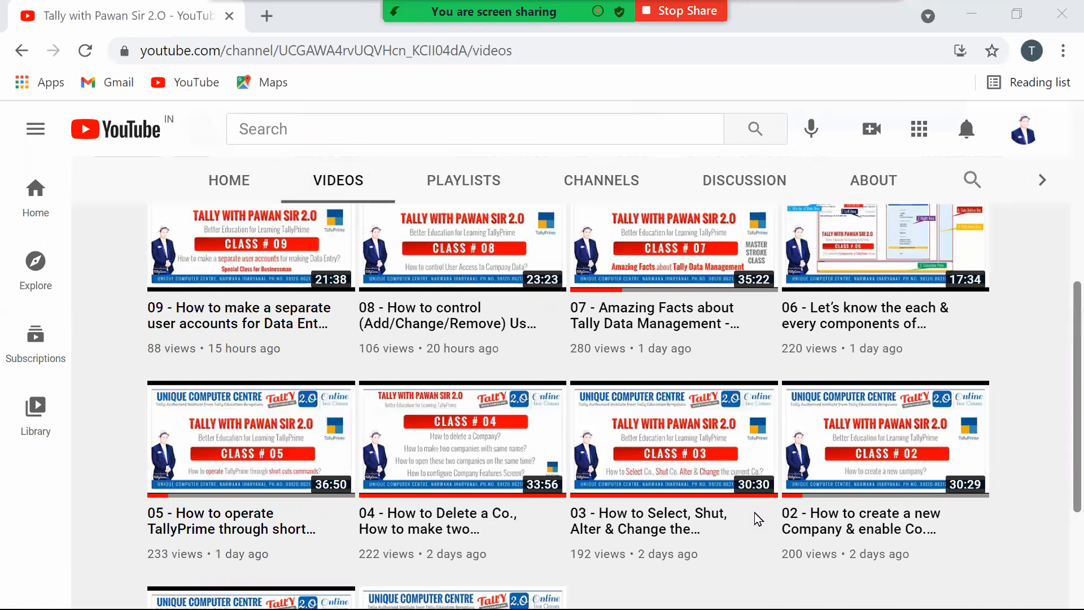
pyautogui.scroll(2, 758, 518)
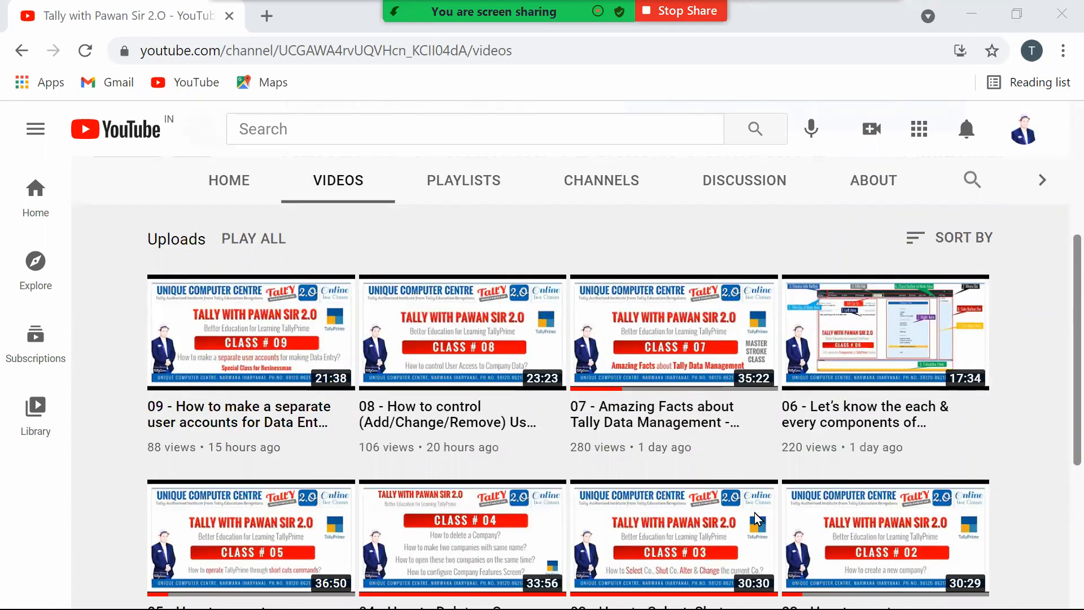
pyautogui.scroll(-2, 758, 519)
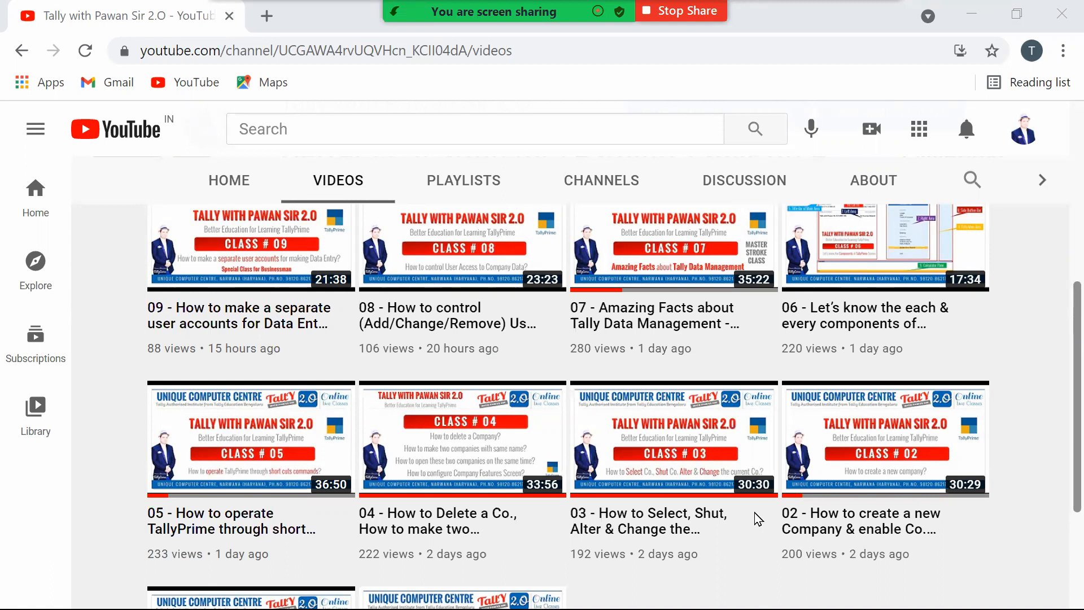
pyautogui.moveTo(734, 474)
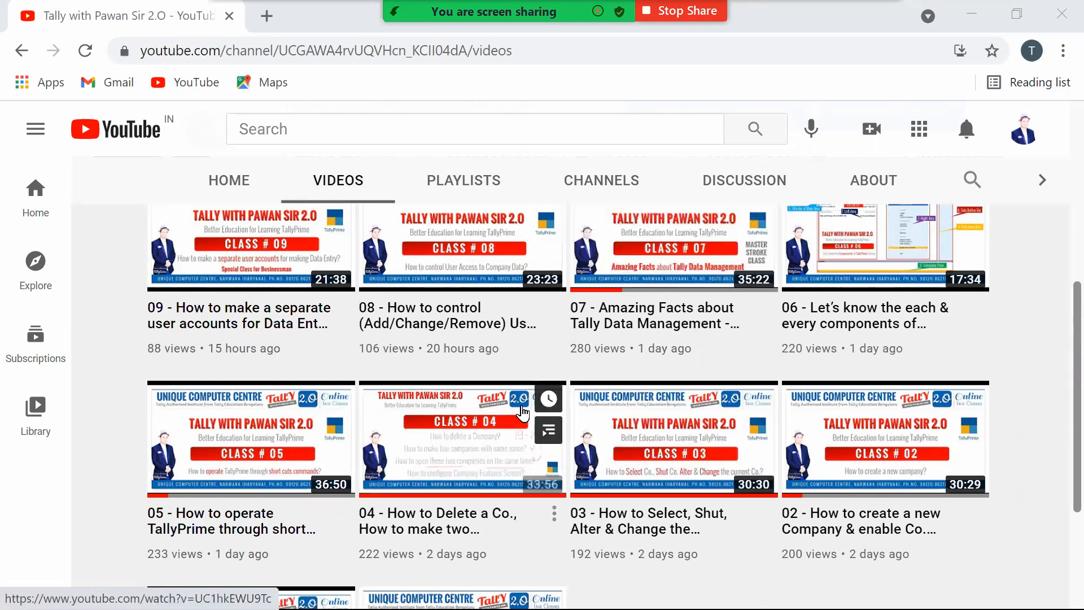
pyautogui.moveTo(635, 496)
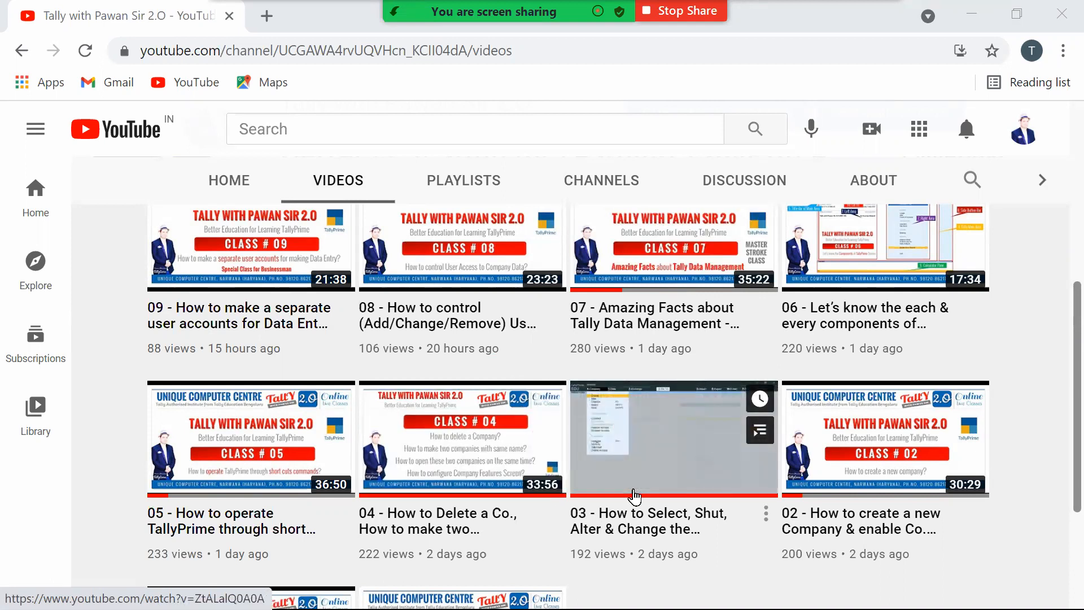
pyautogui.moveTo(452, 491)
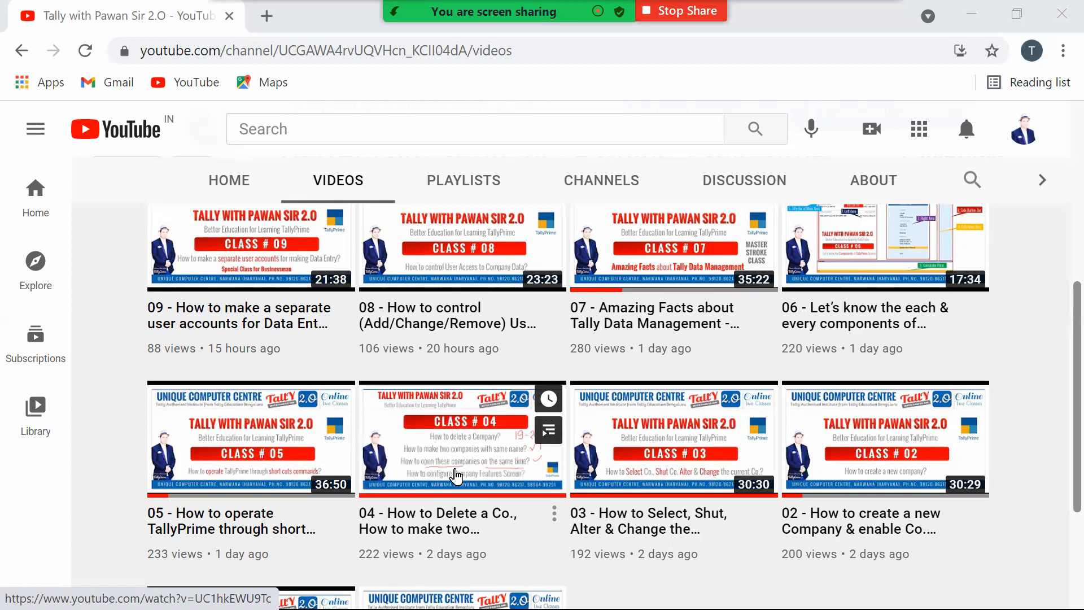
pyautogui.scroll(5, 456, 476)
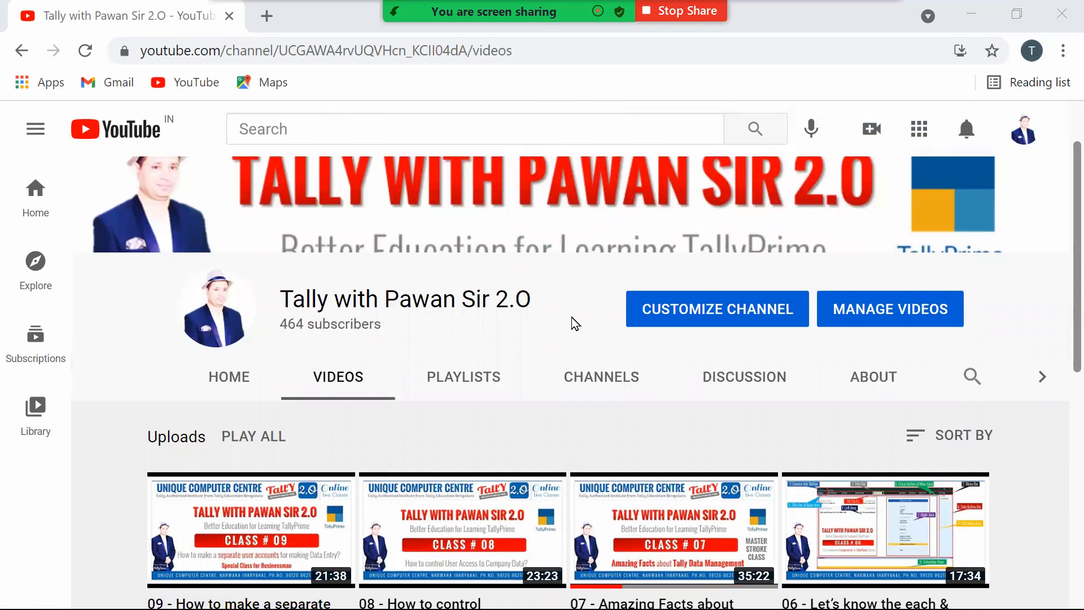
pyautogui.scroll(2, 571, 353)
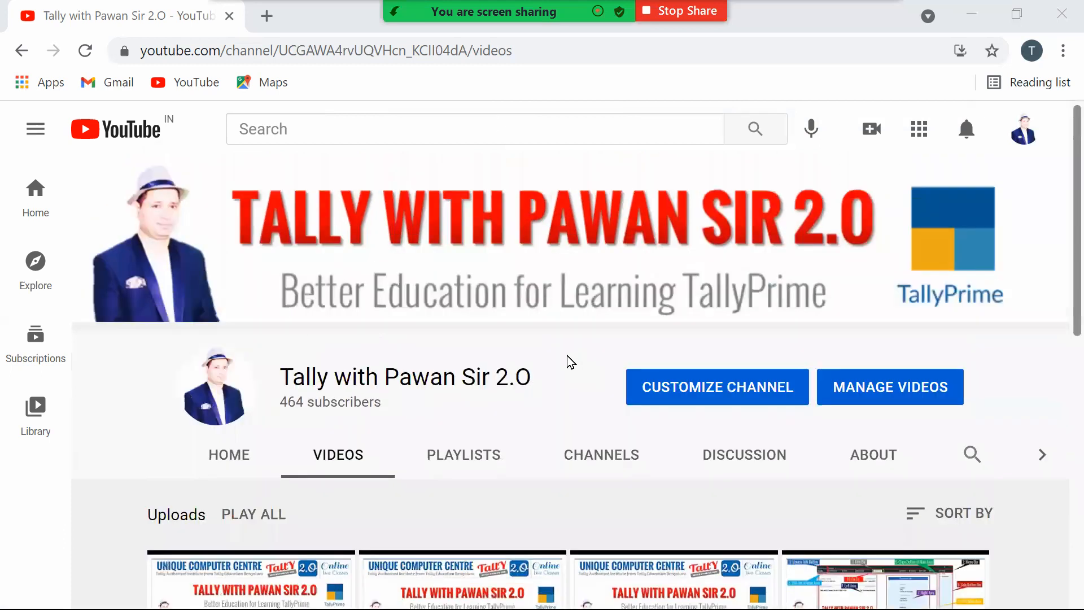